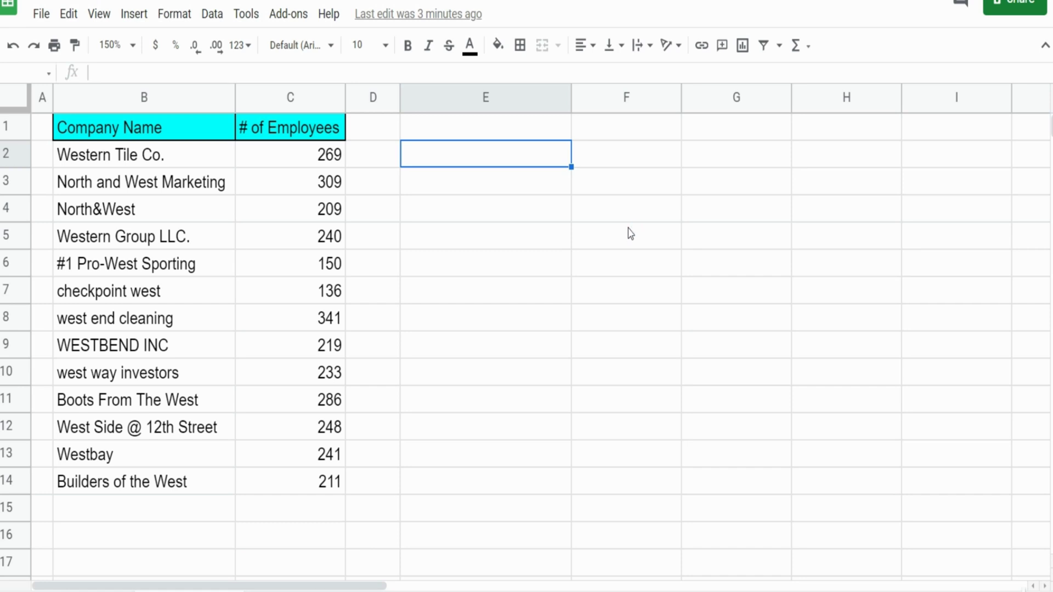
- Start a FILTER formula in E2 over the absolute range $B$2:$C$14
text(=Filt)
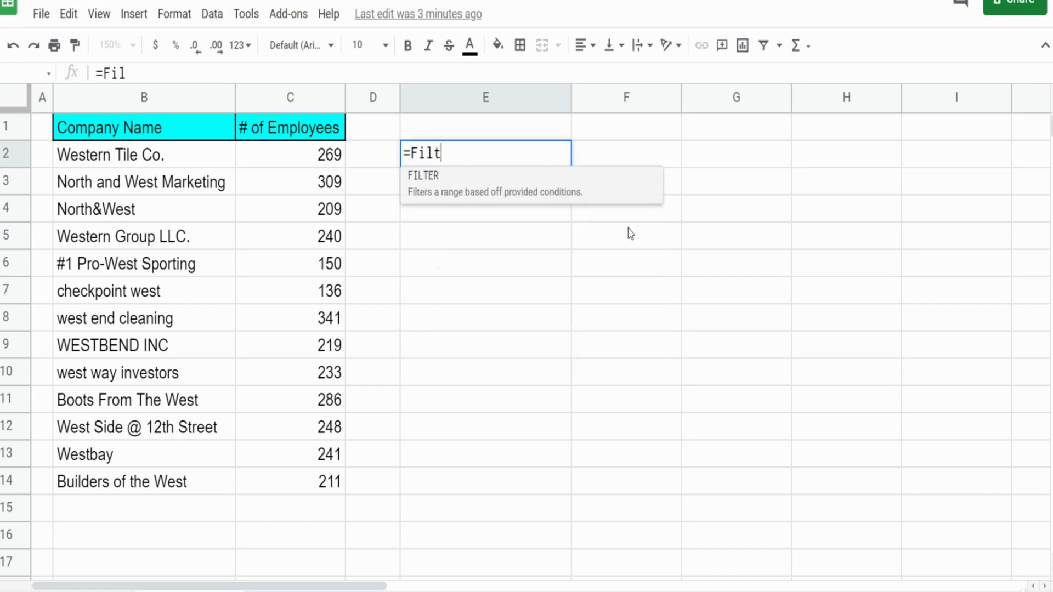
key(Tab)
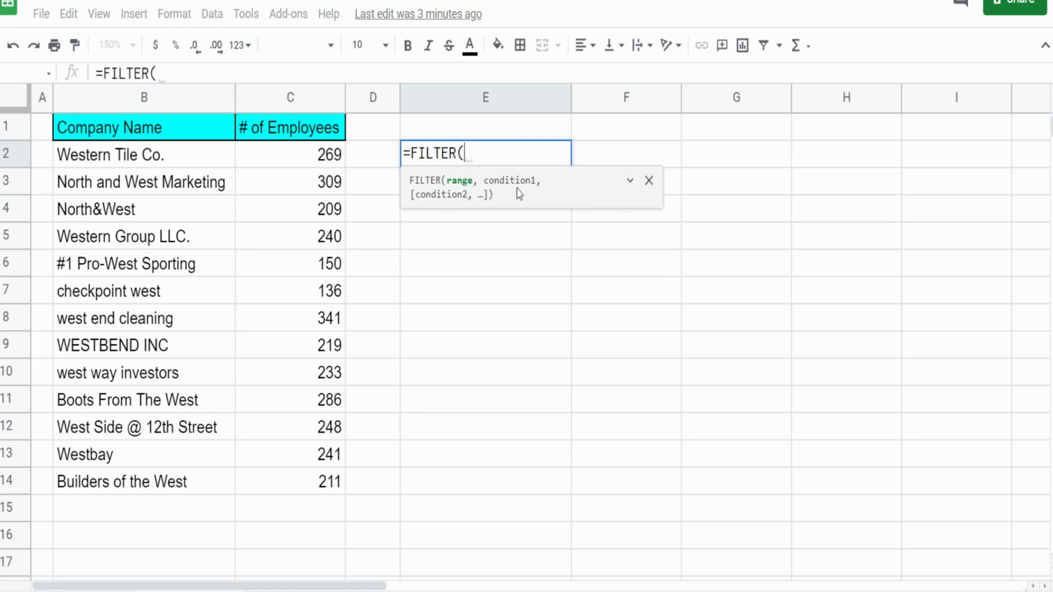
click(125, 160)
drag(125, 159, 275, 169)
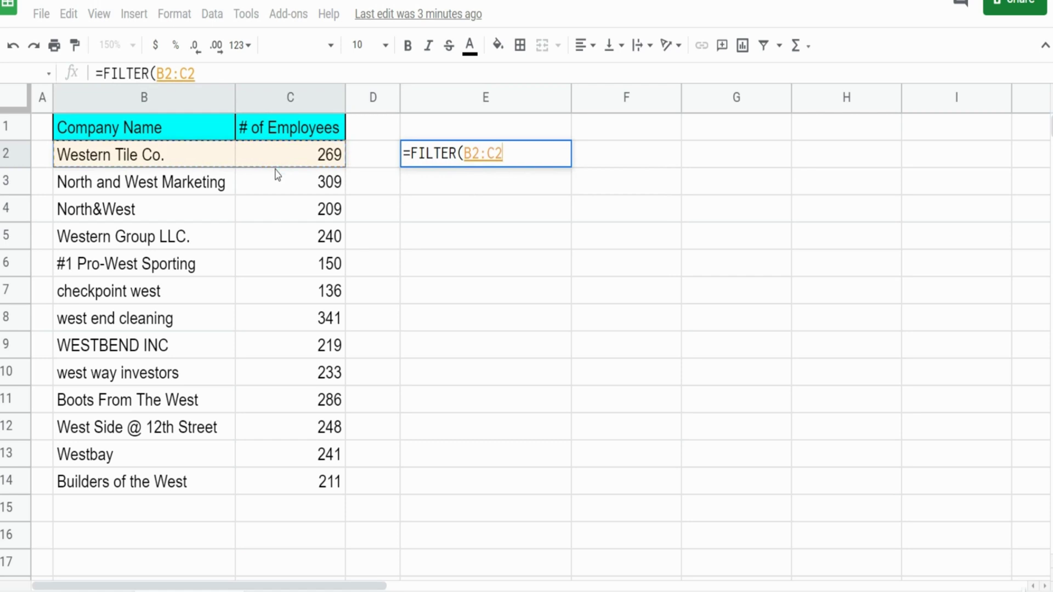
key(ctrl+shift+Down)
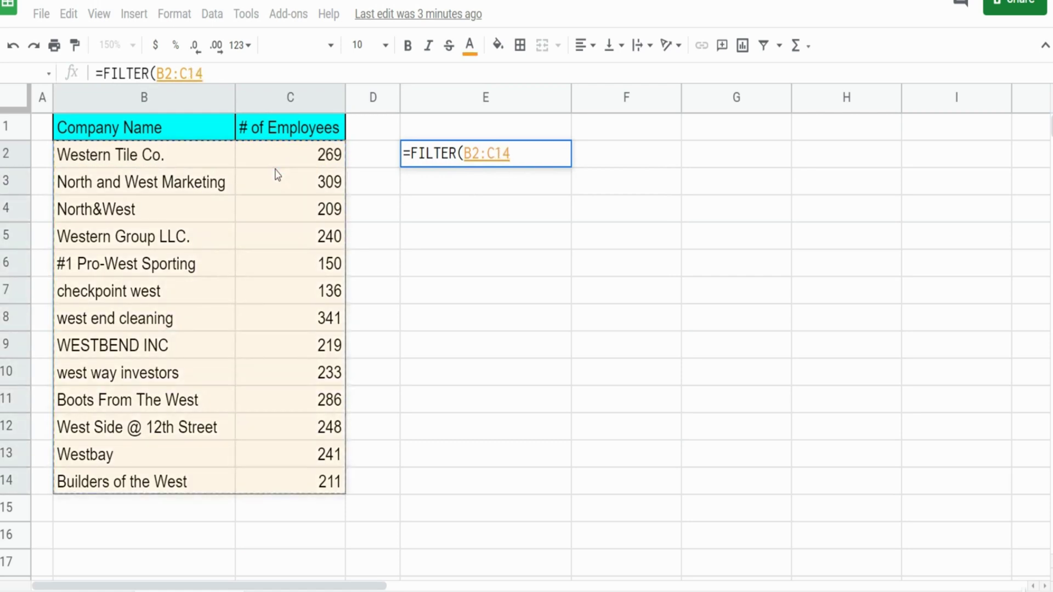
key(F4)
text(,)
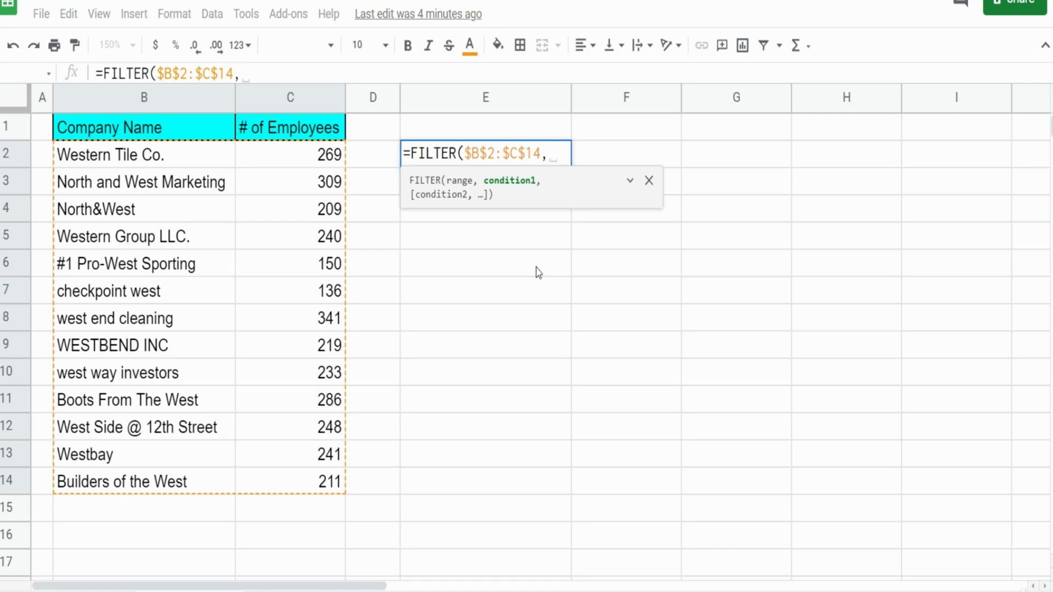
- Add the condition REGEXMATCH($B$2:$B$14,"West") and commit, returning 9 companies
text(Reg)
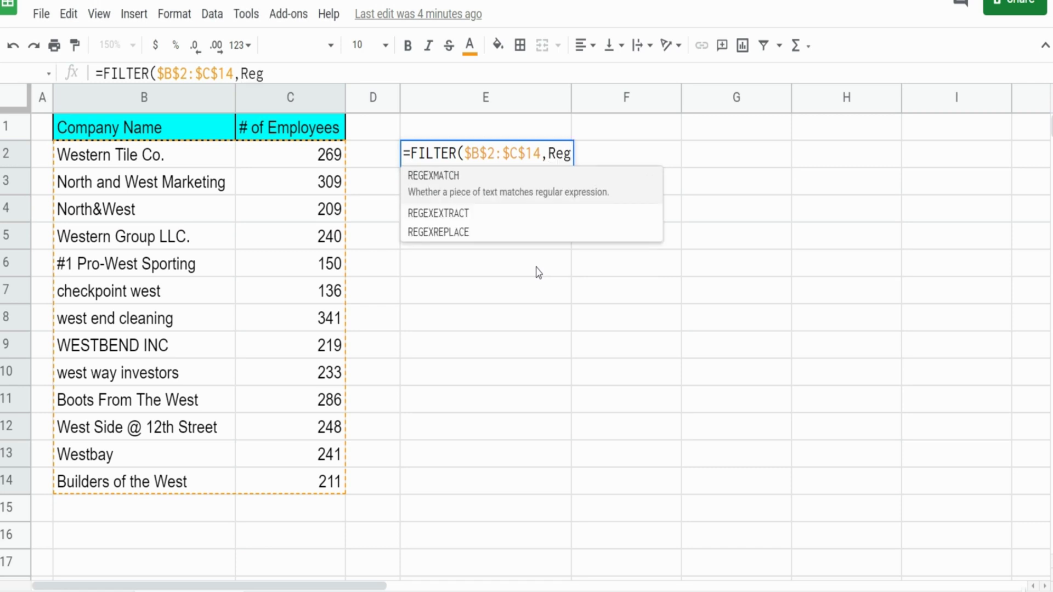
key(Tab)
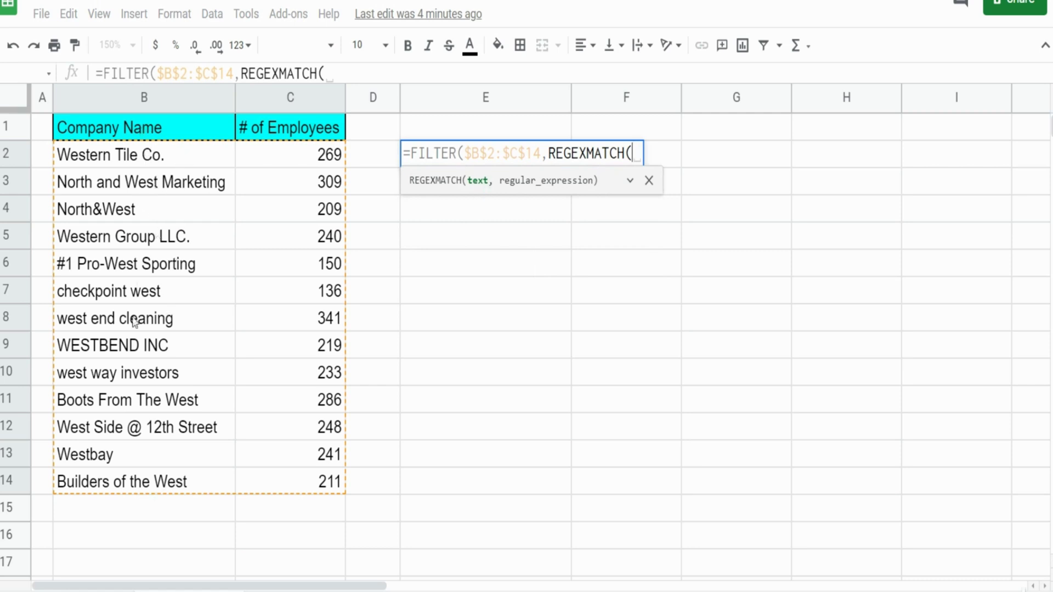
click(211, 162)
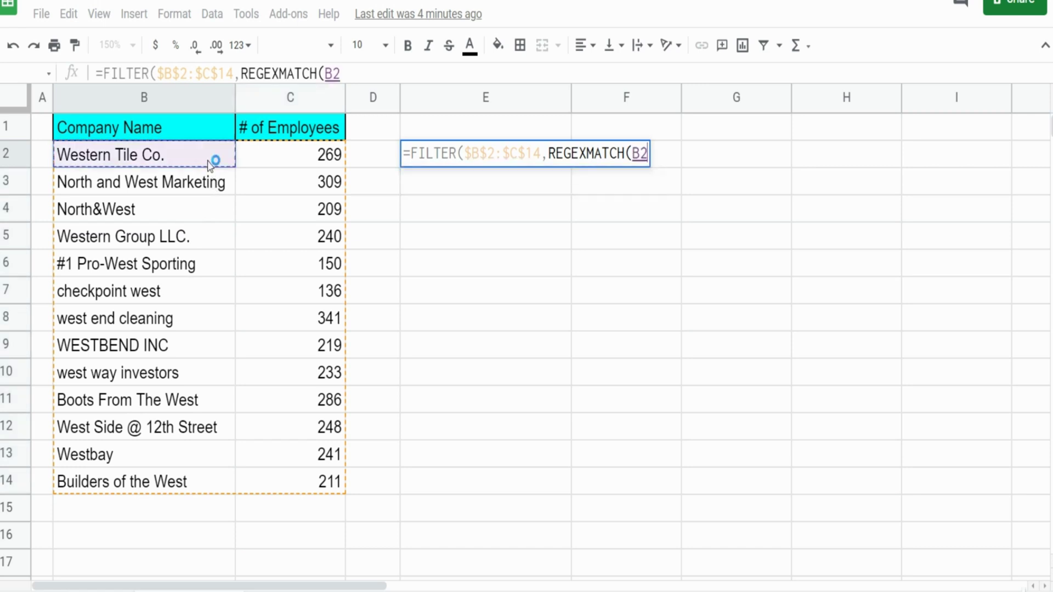
key(ctrl+shift+Down)
key(F4)
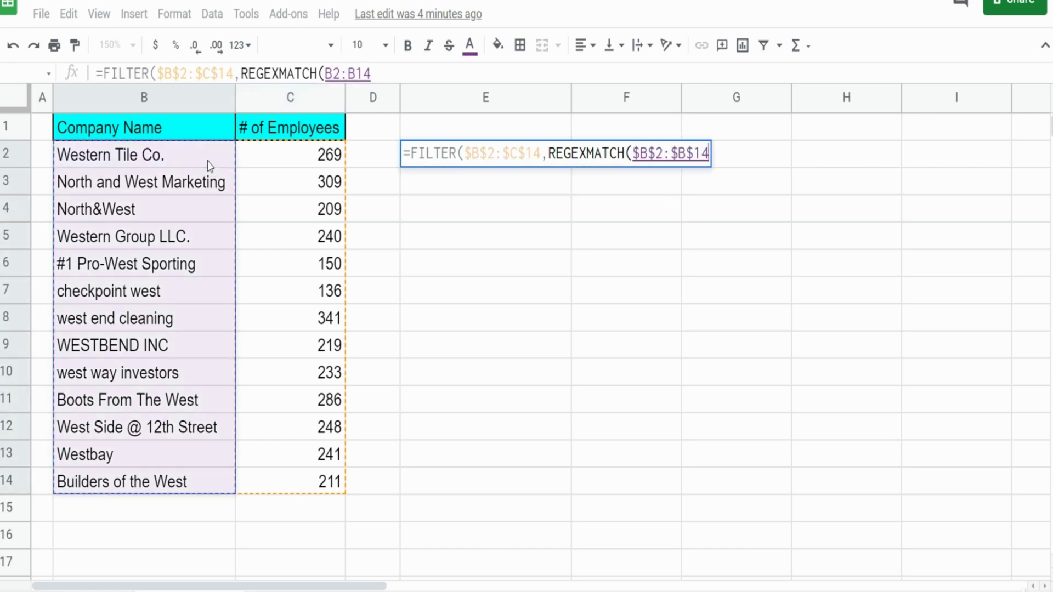
text(,")
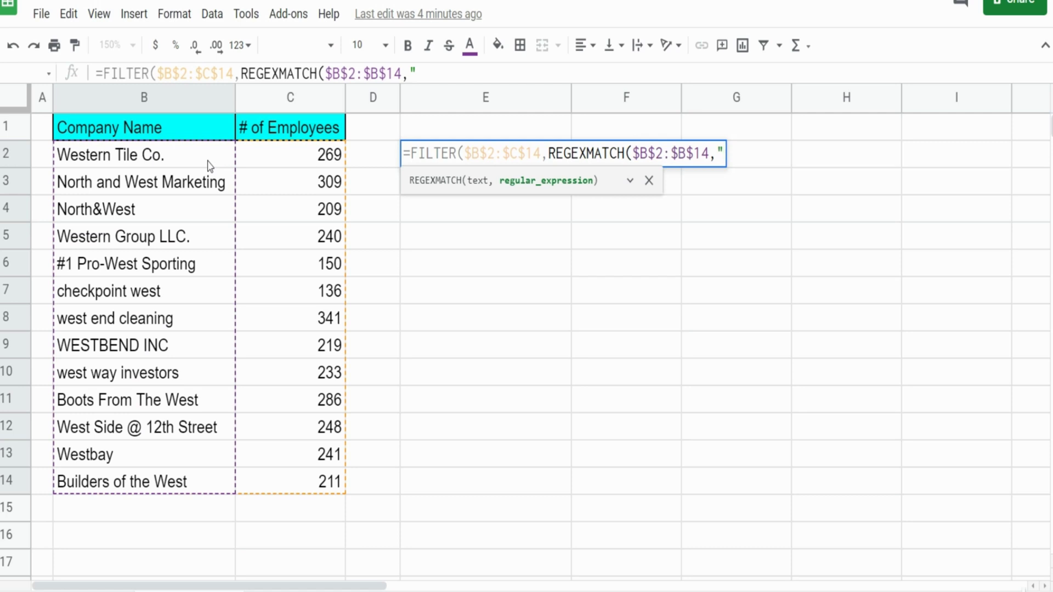
text(West)
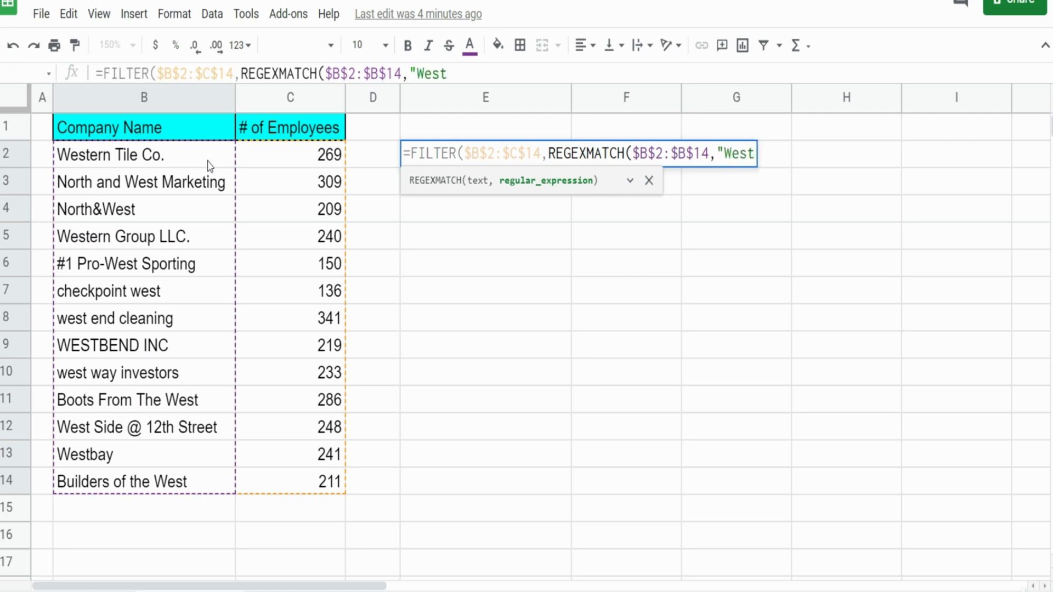
text(")))
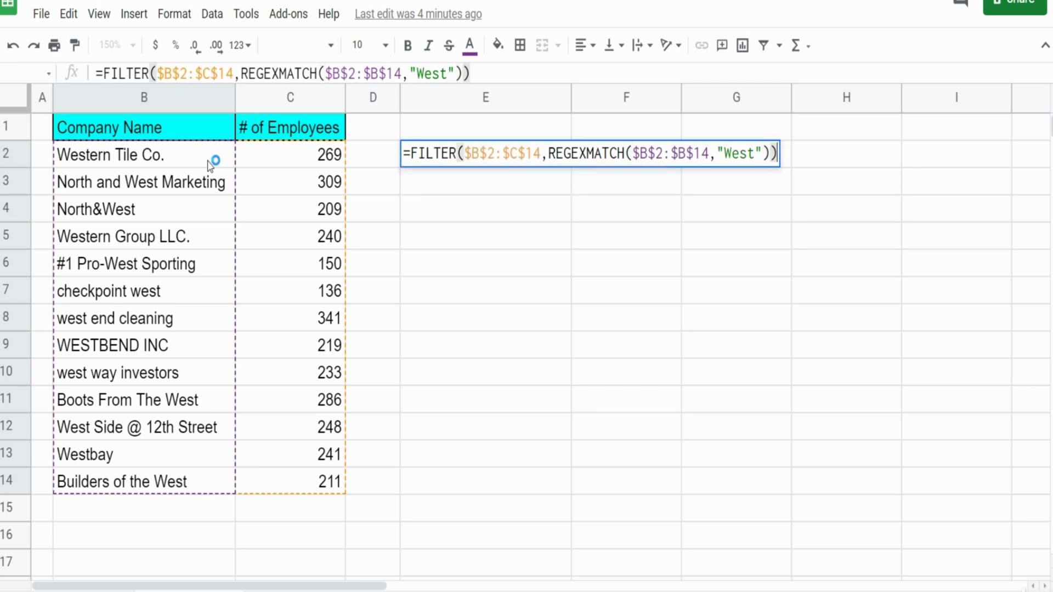
key(Return)
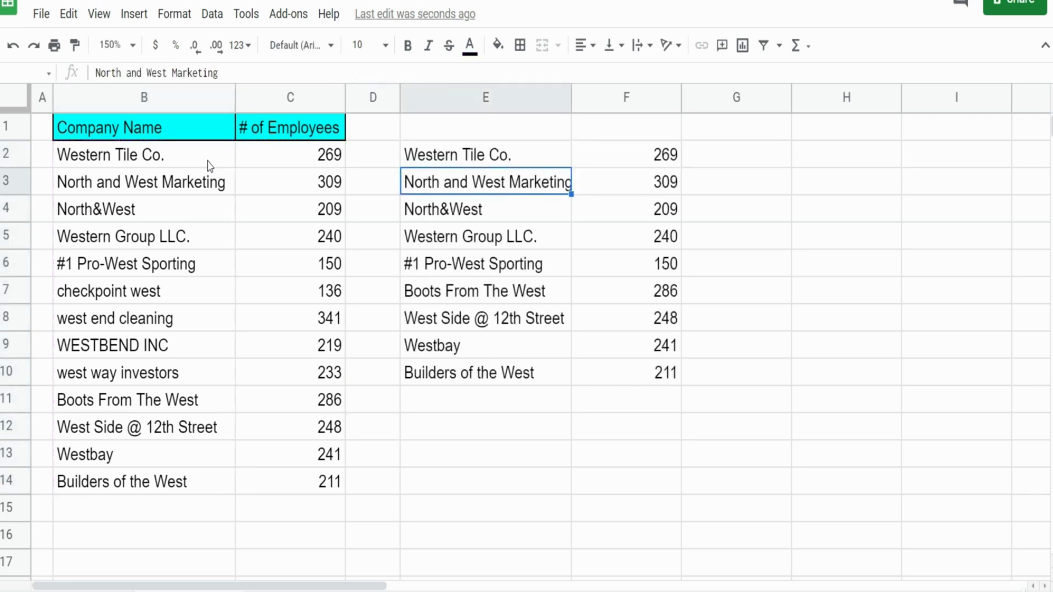
- Inspect the excluded lowercase west entries in B8 and B10, then edit E2's formula
key(Up)
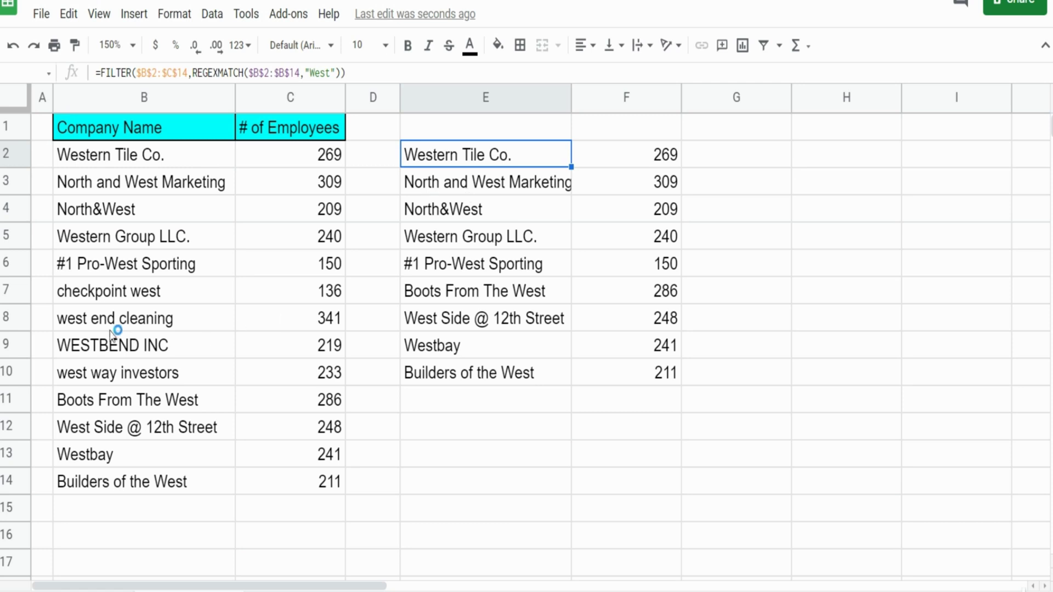
click(77, 329)
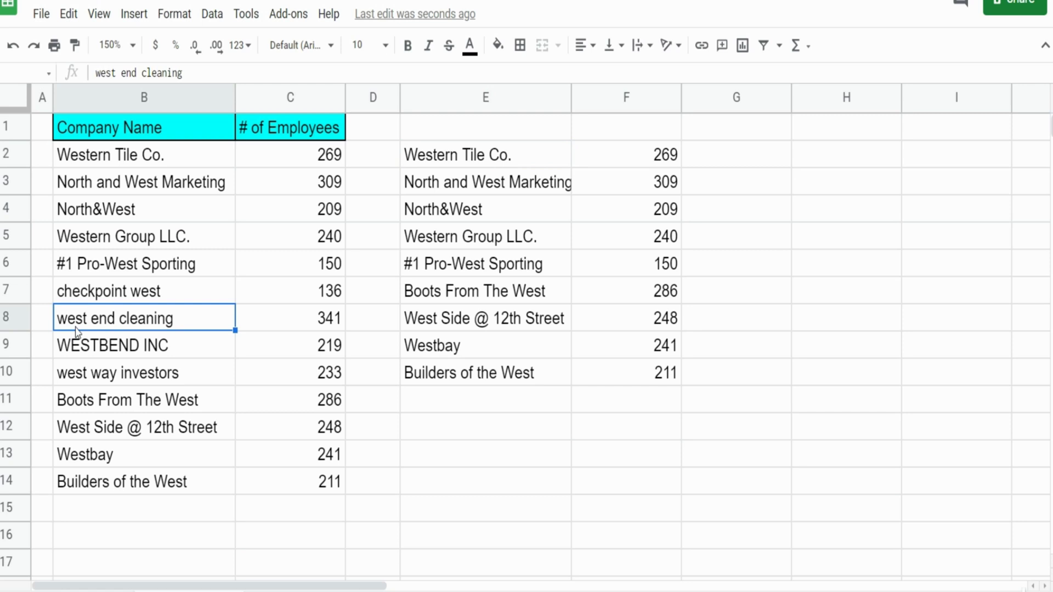
click(129, 373)
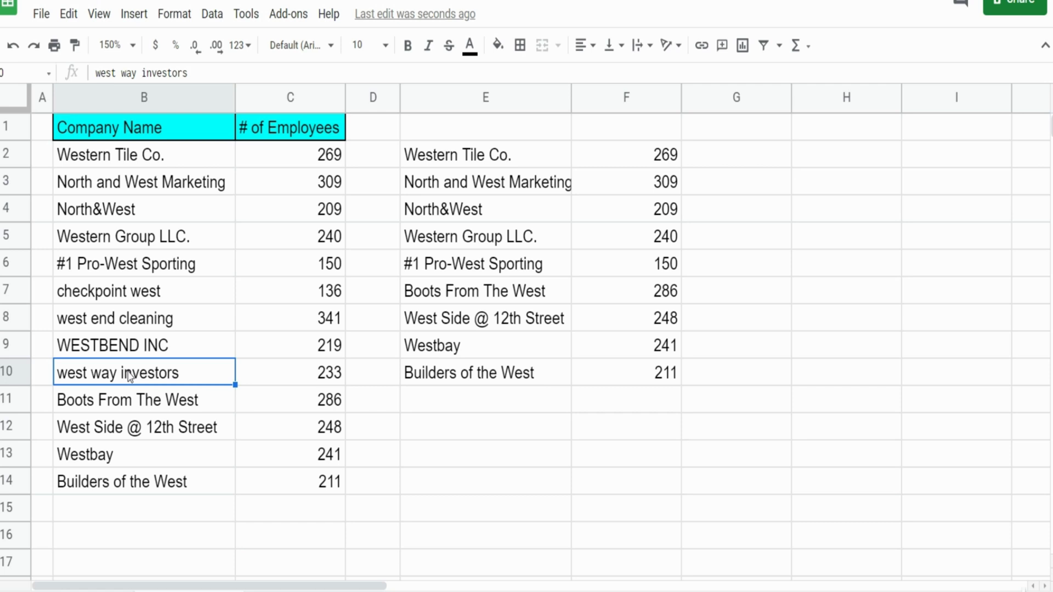
click(474, 162)
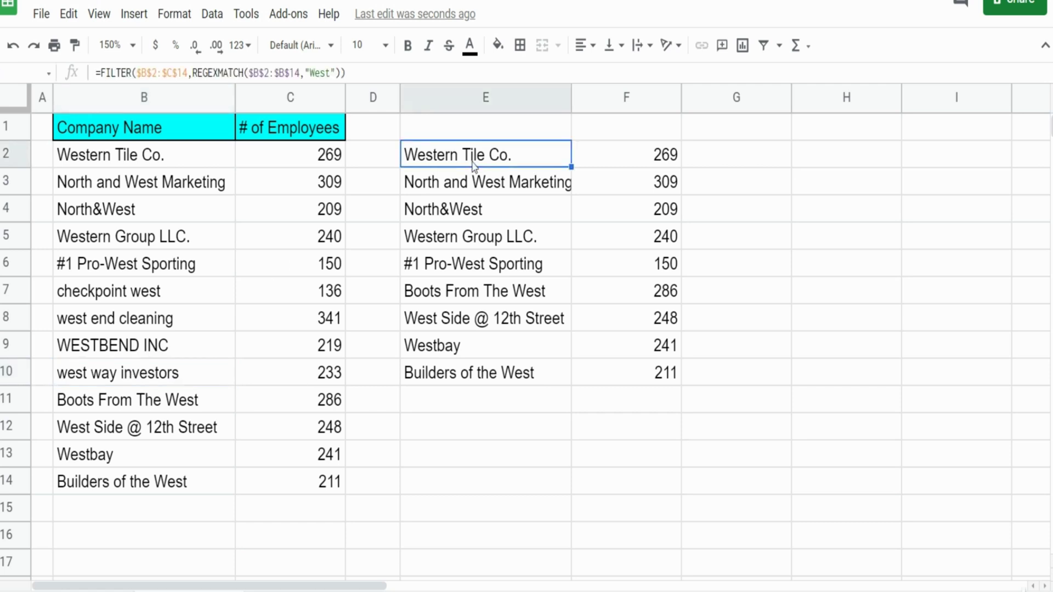
double_click(475, 165)
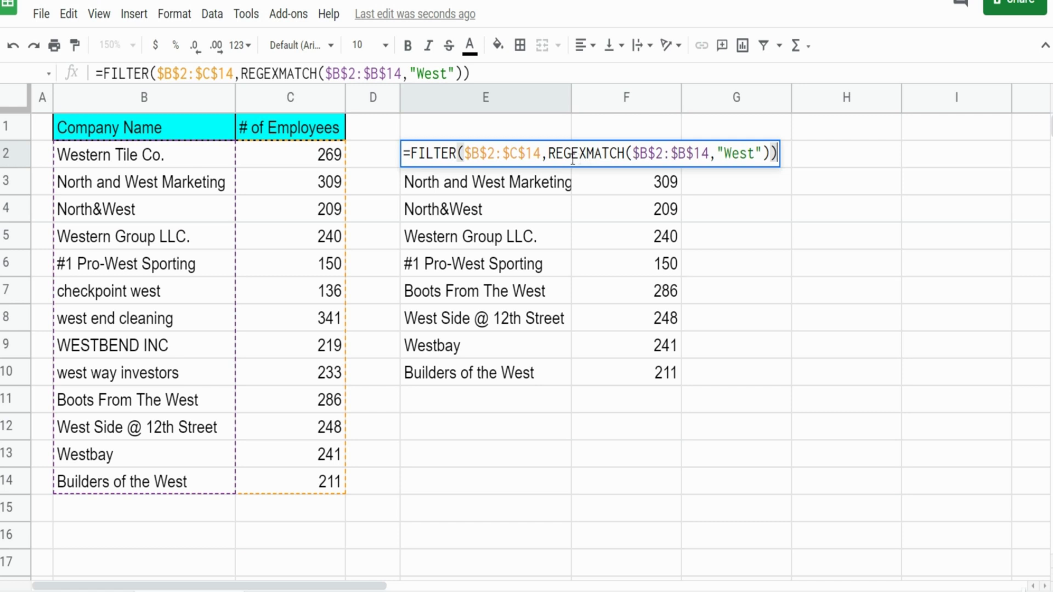
- Insert (?i) before West in the E2 pattern so all 13 west companies appear
click(723, 157)
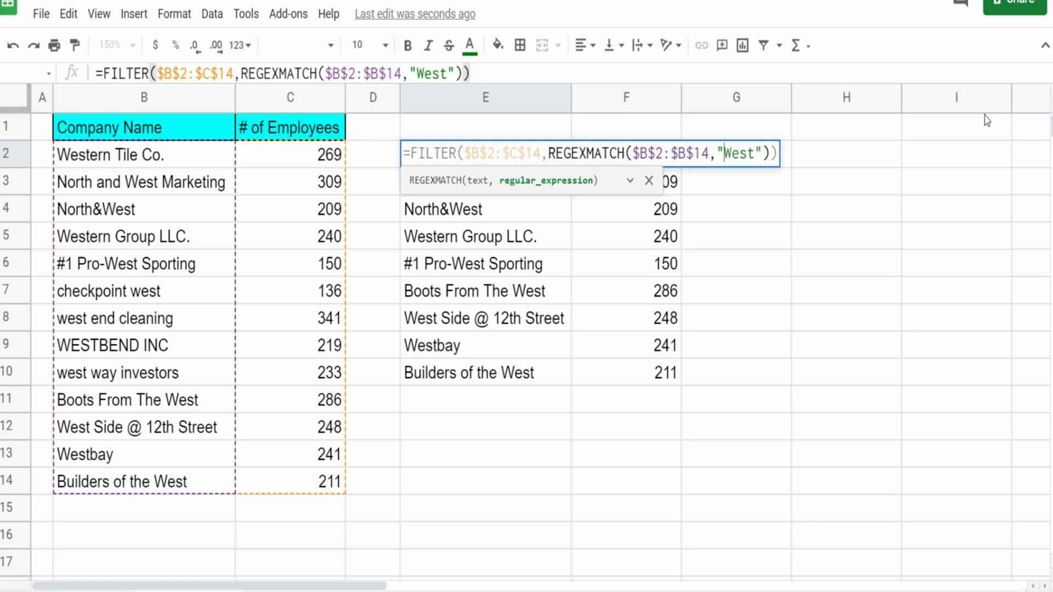
text(()
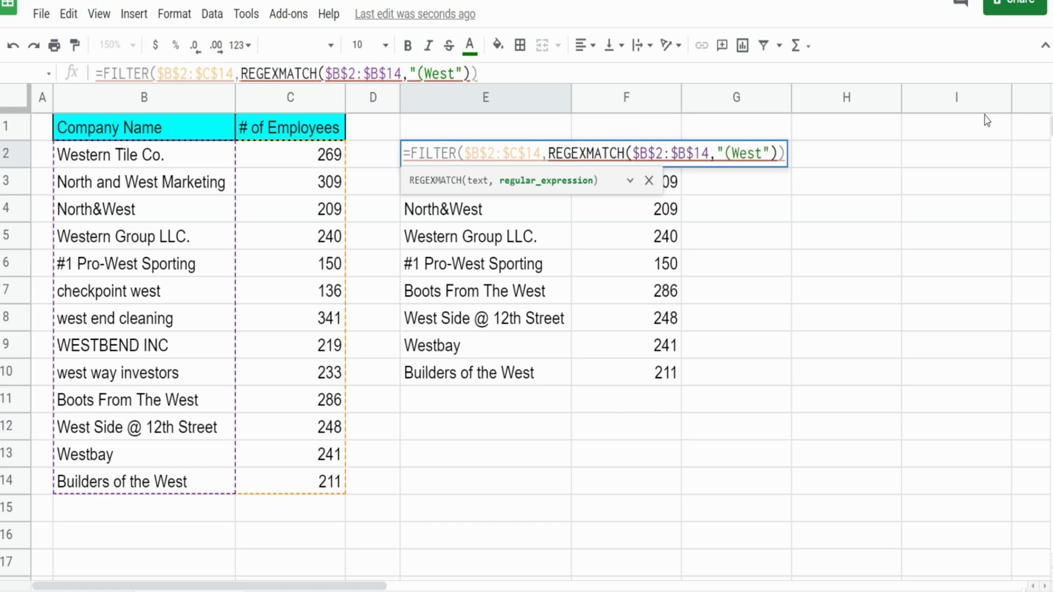
text(?)
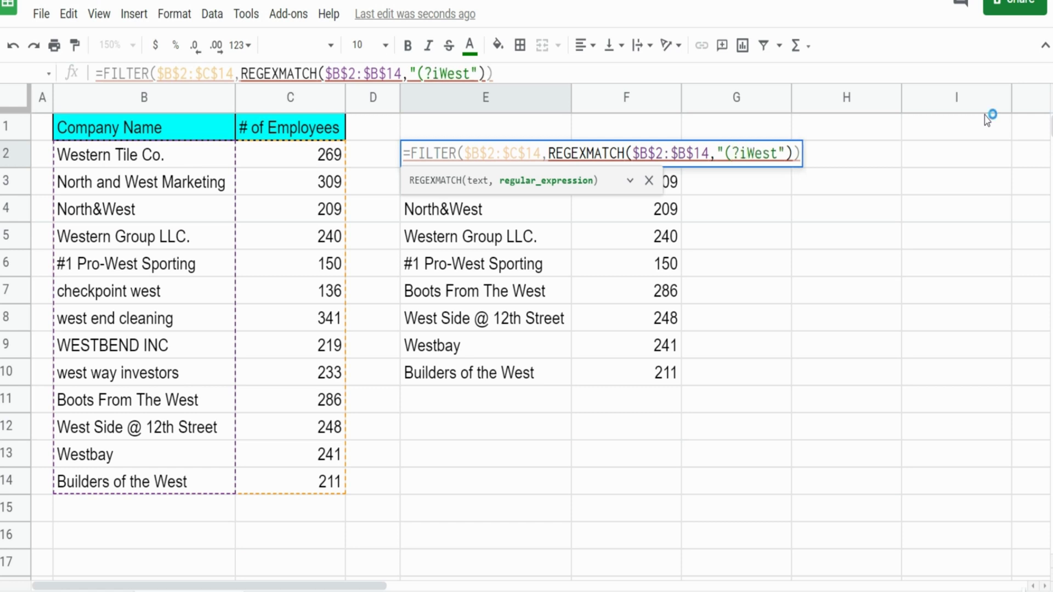
text(i))
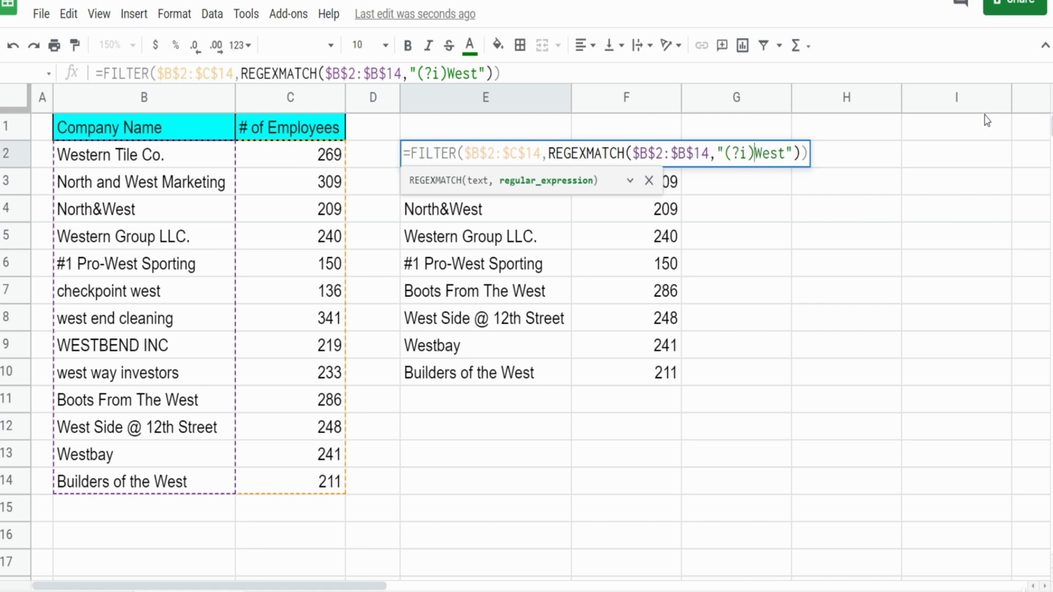
key(Return)
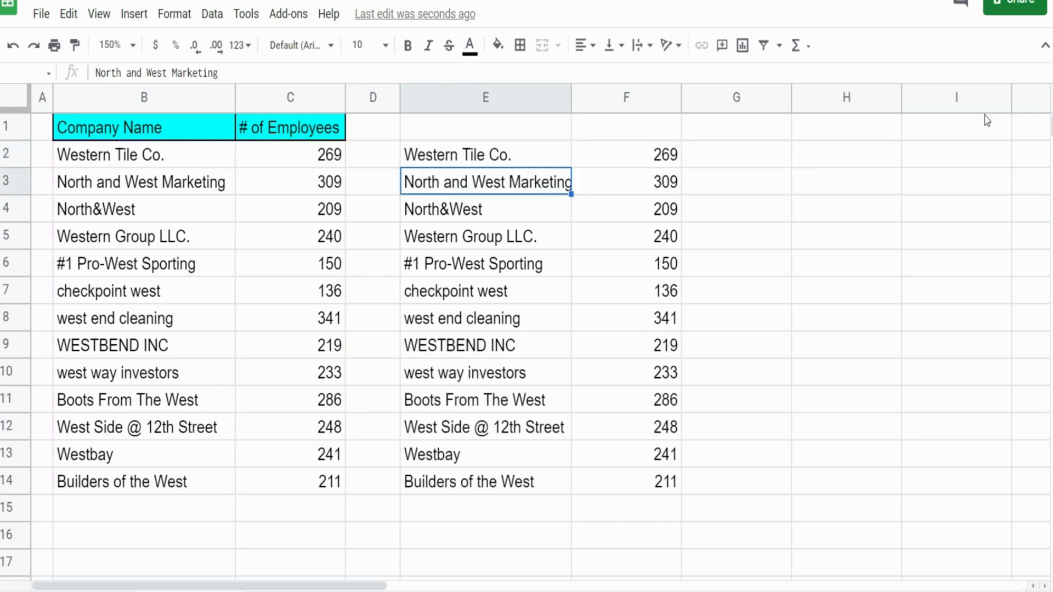
key(Up)
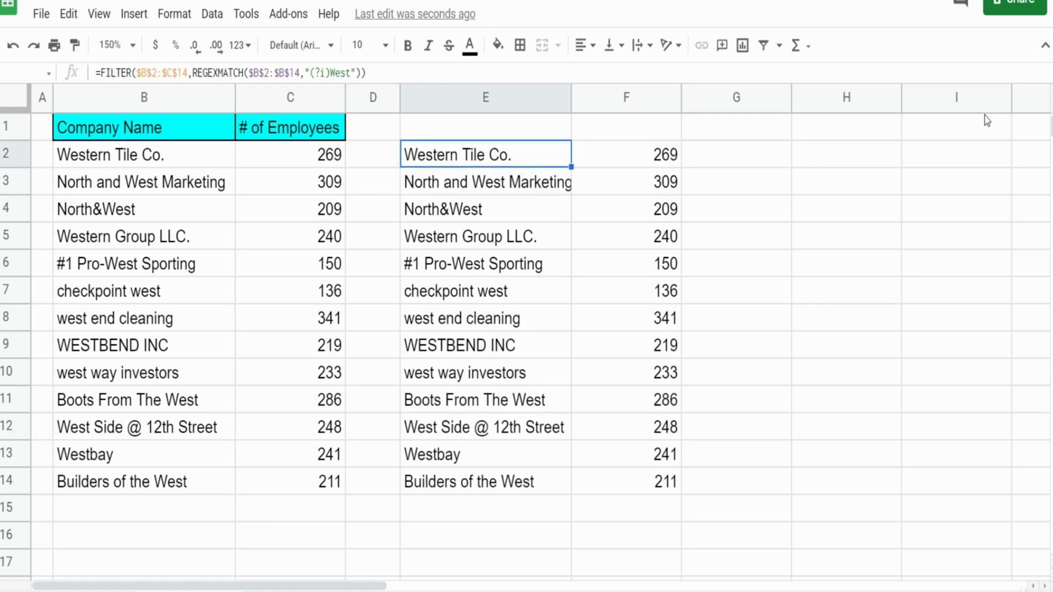
- Wrap the E2 formula as ={(B1:C1);(FILTER(...))} to show headers above the results
key(F2)
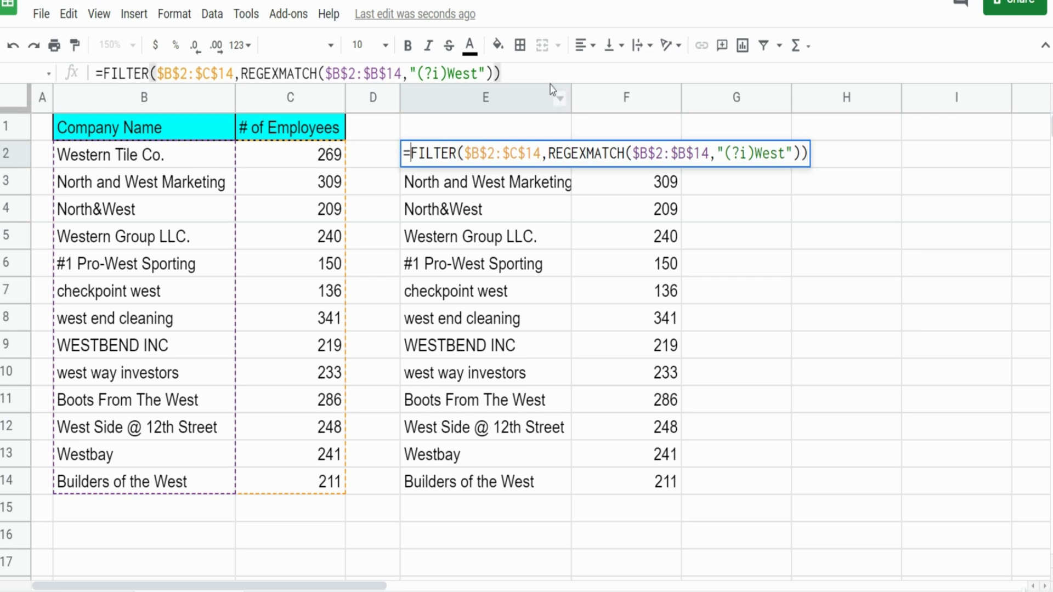
text({)
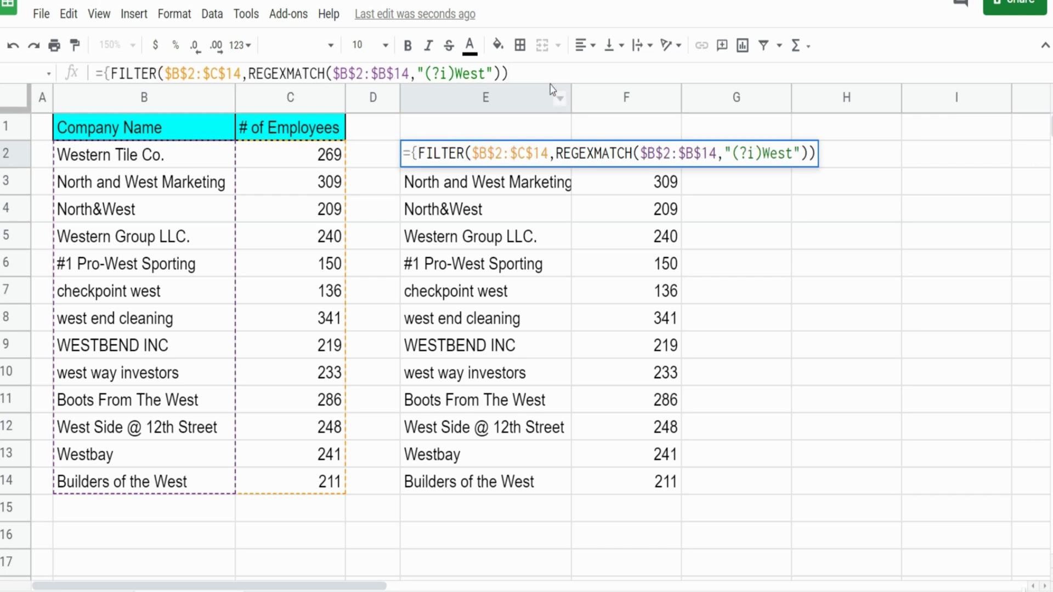
text(()
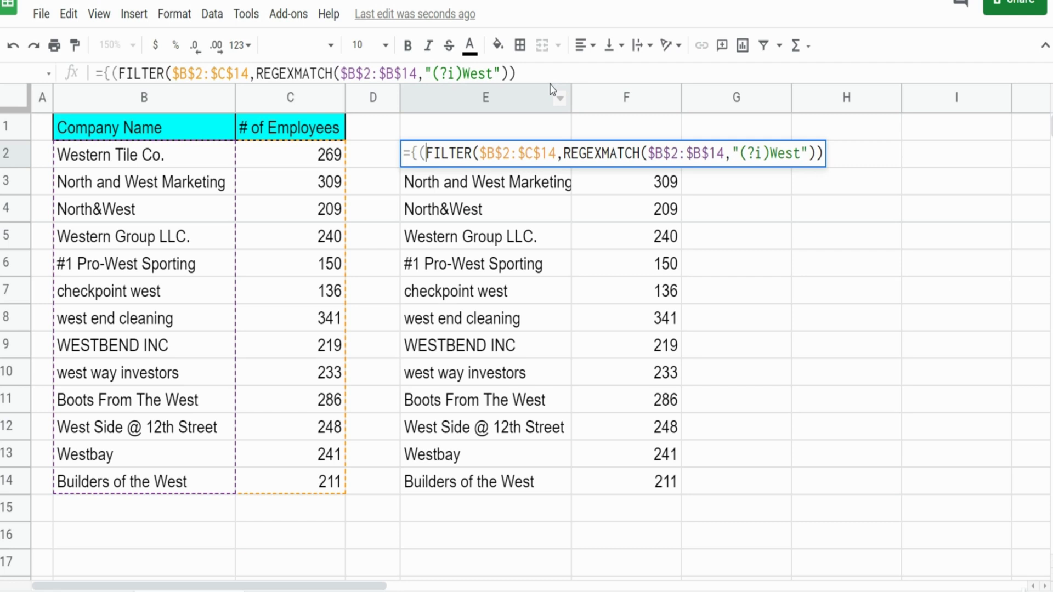
click(168, 128)
drag(276, 140, 288, 140)
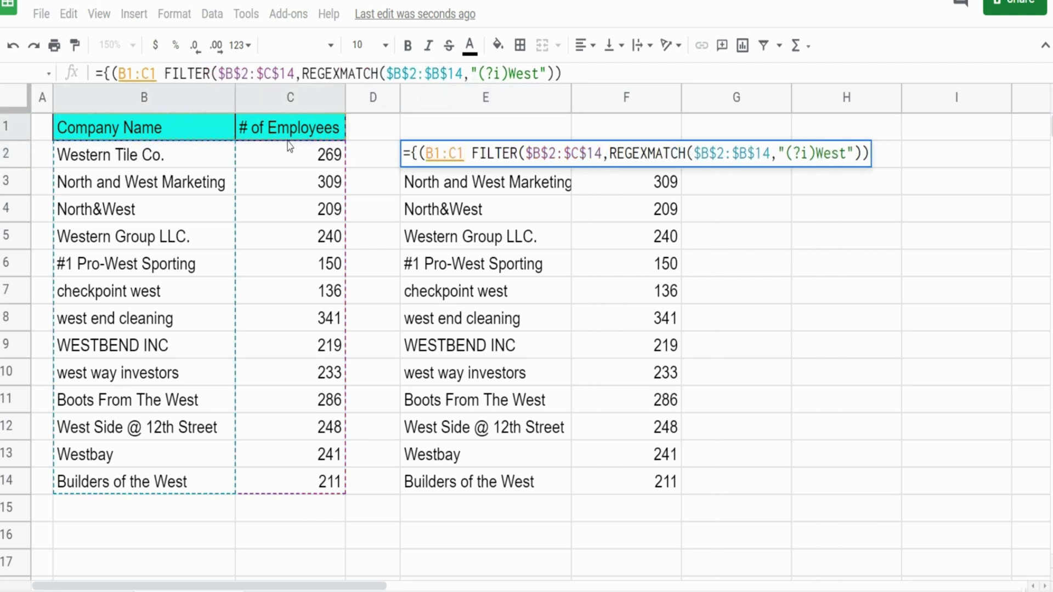
text();)
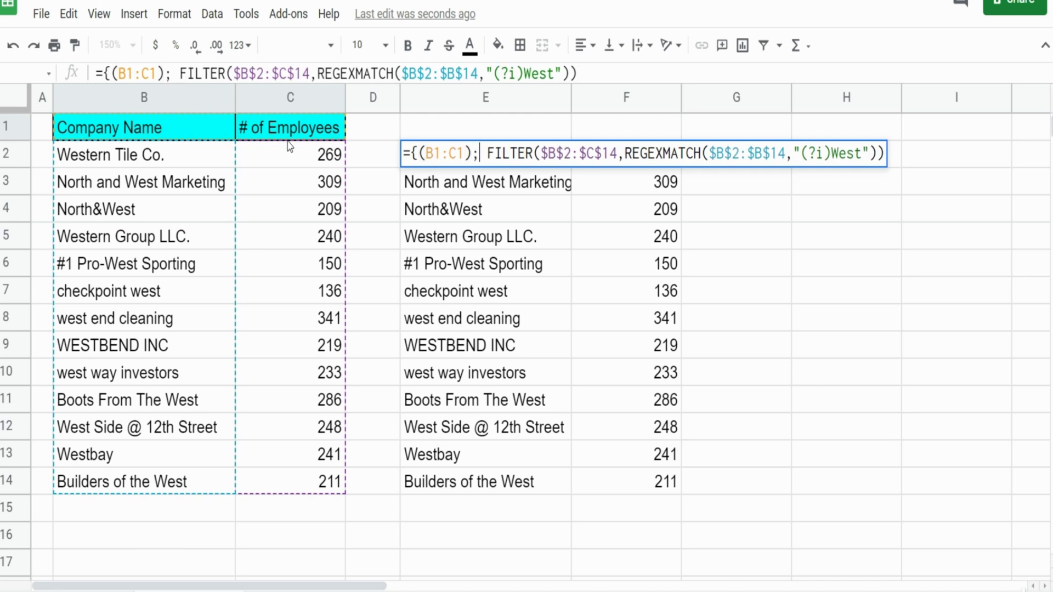
text(()
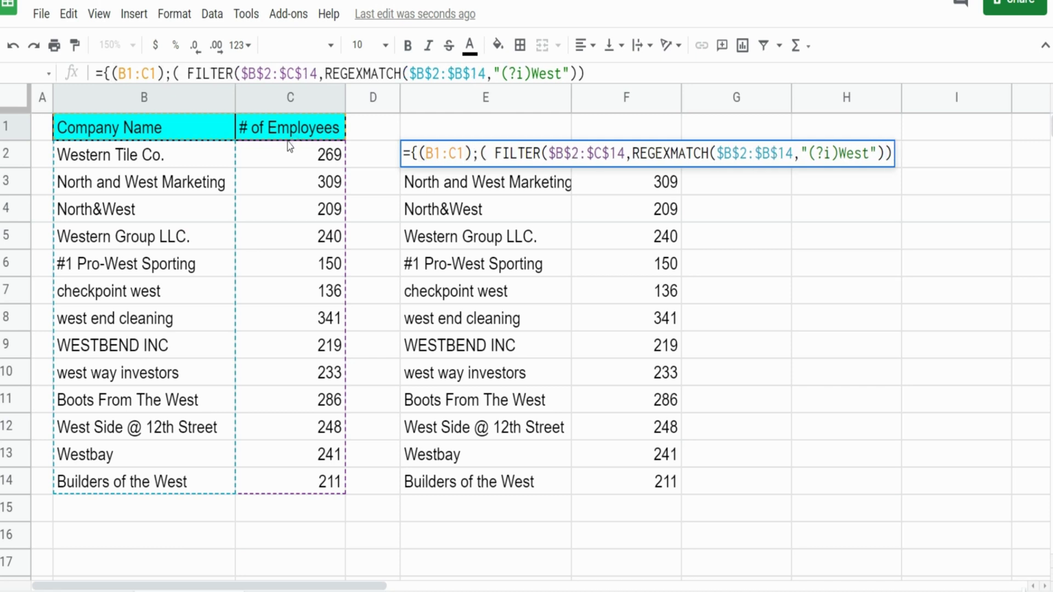
text())
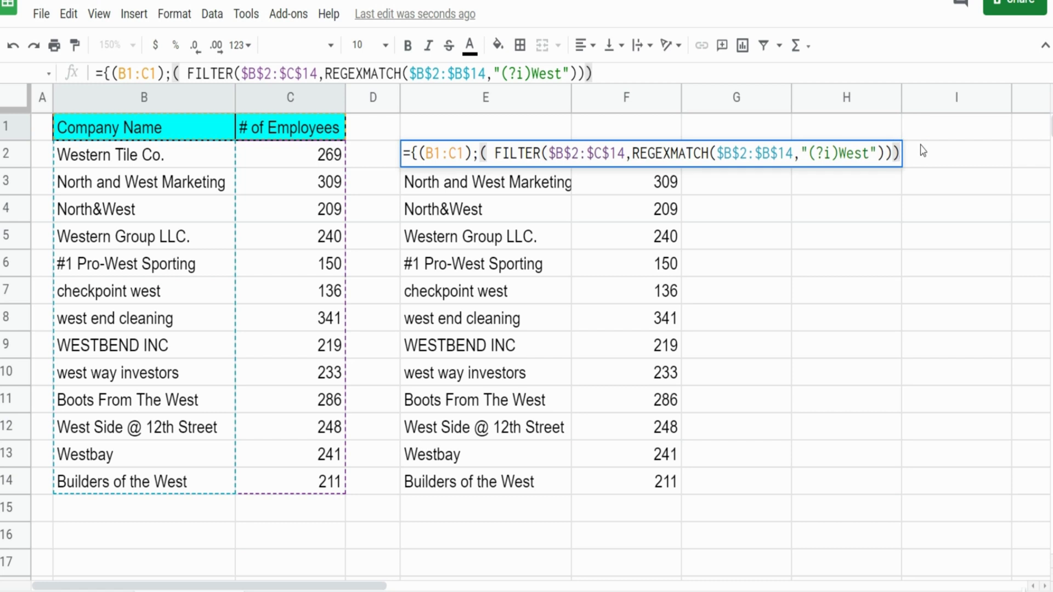
text(})
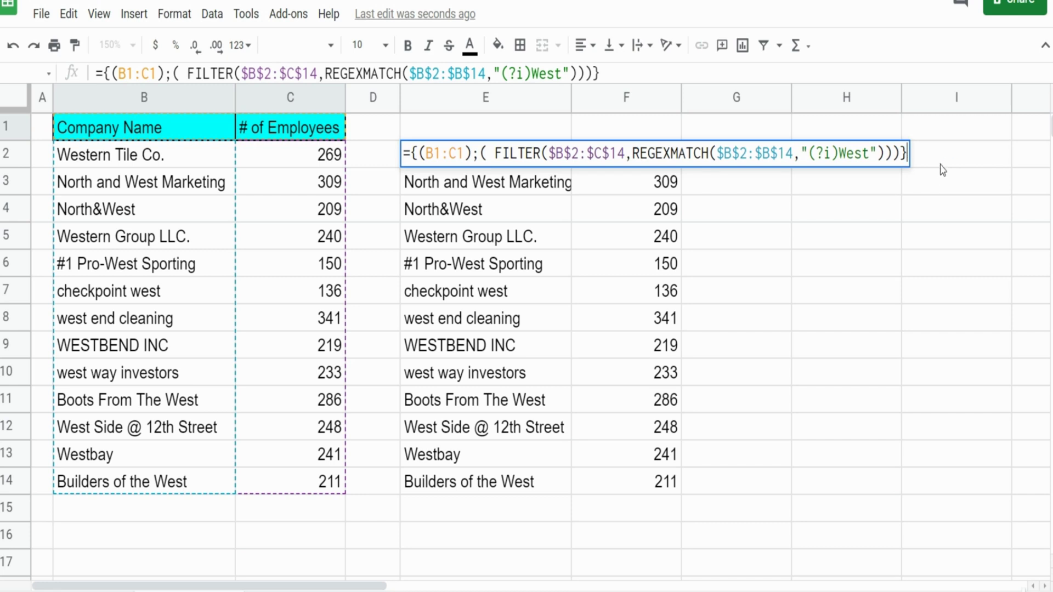
key(Return)
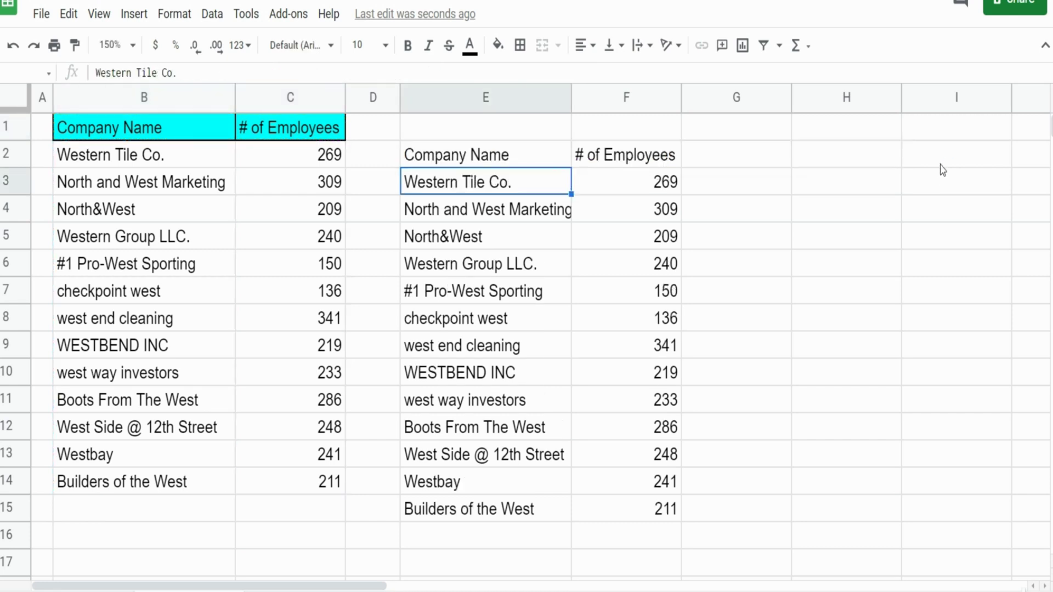
- Add ^ before West so the pattern reads "(?i)^West", leaving 7 companies
key(Up)
key(Right)
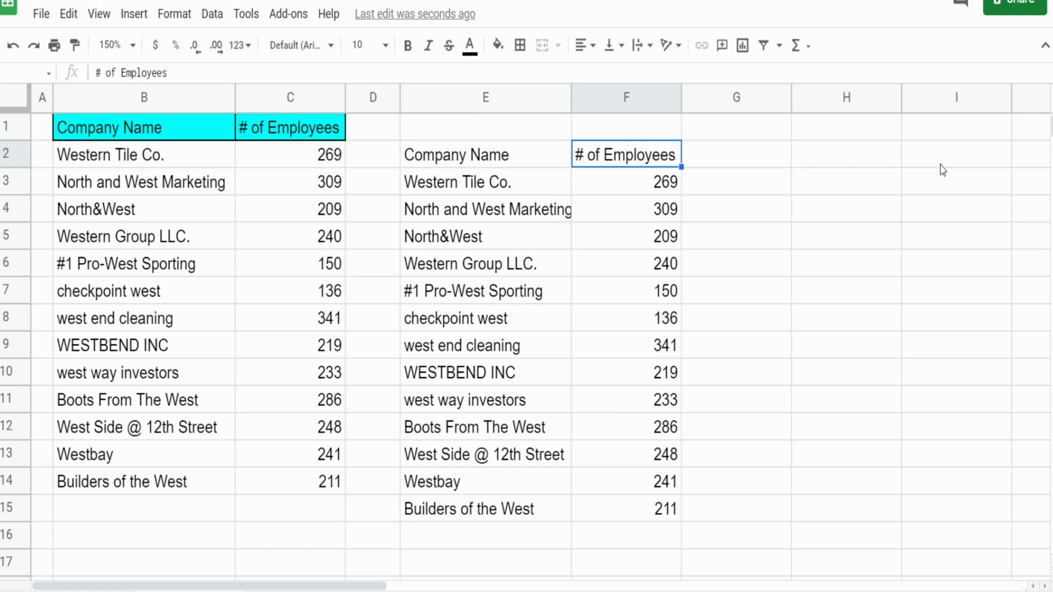
key(Left)
key(Return)
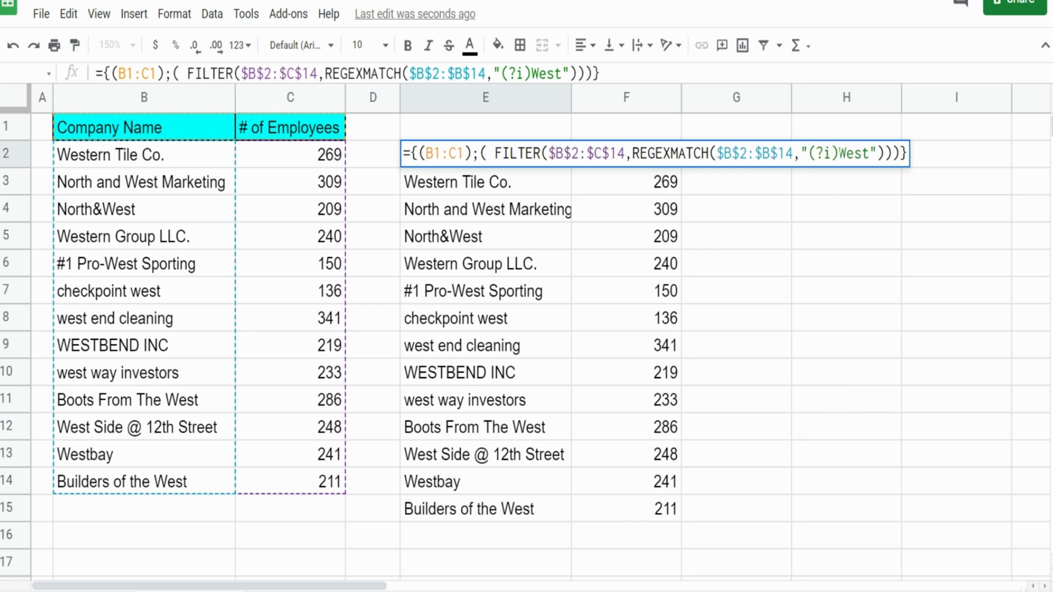
click(840, 152)
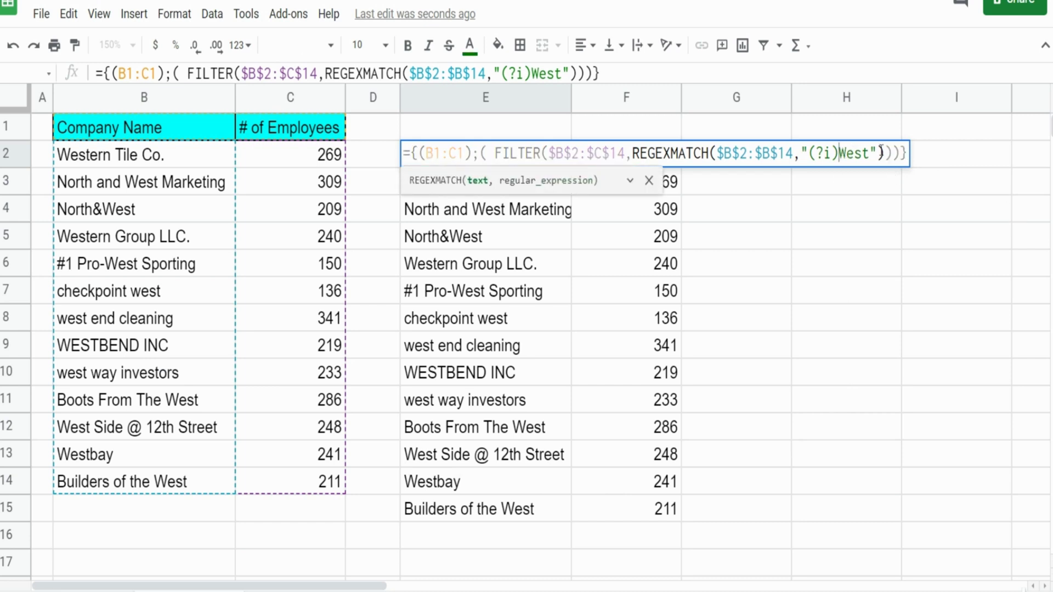
text(^)
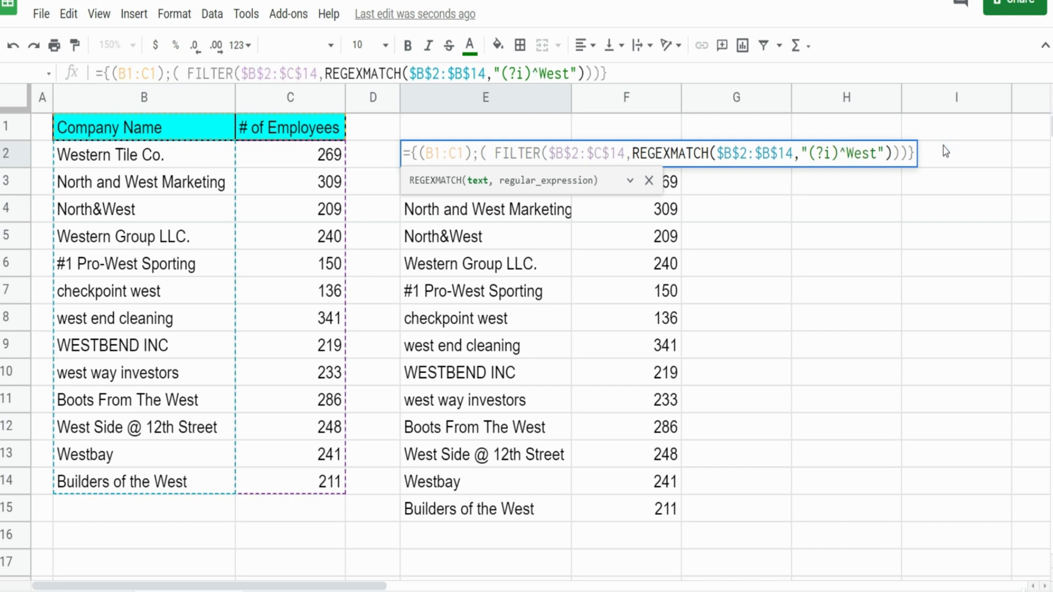
key(Return)
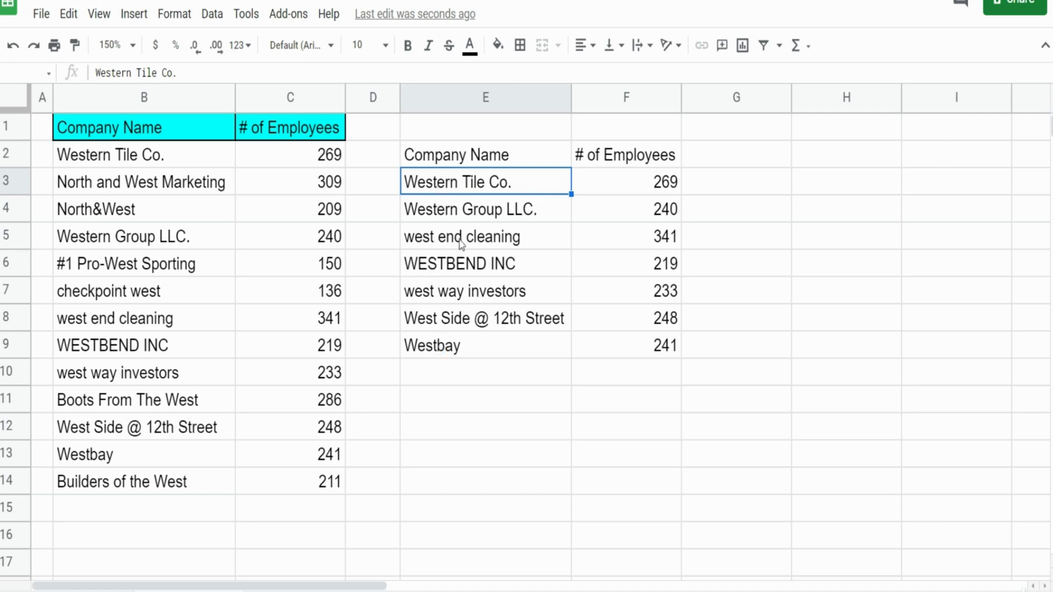
- Swap the ^ anchor for a trailing $ to get "(?i)West$" and review the 4 results
click(472, 164)
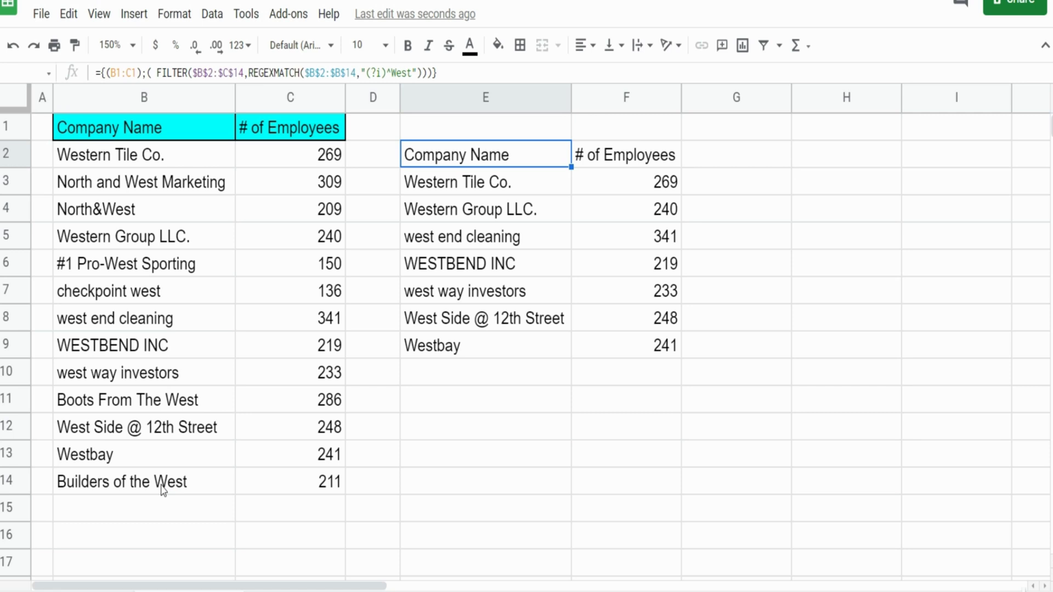
key(F2)
click(848, 154)
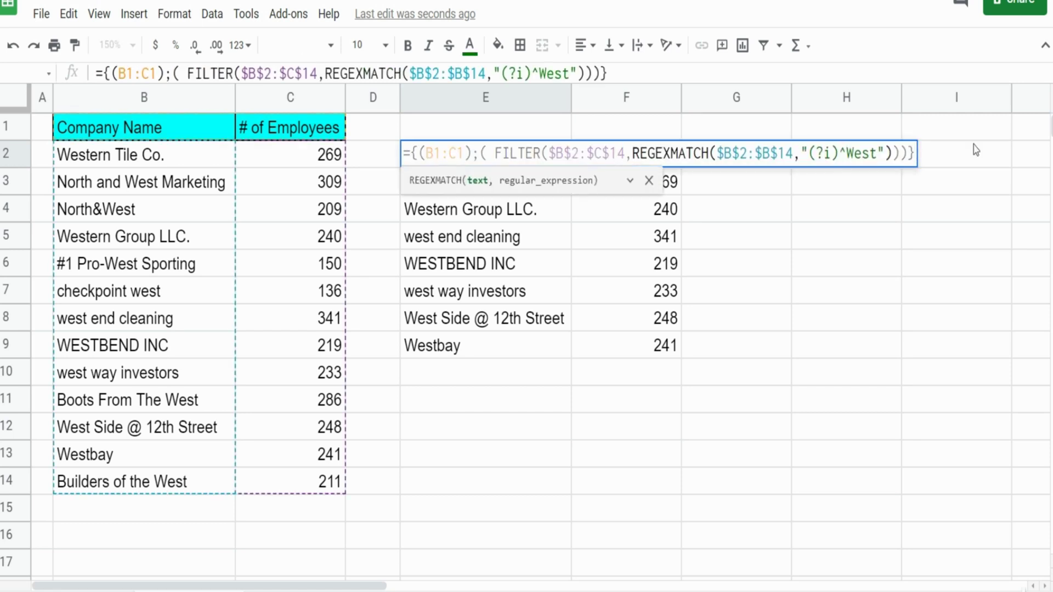
key(BackSpace)
key(Right)
key(Right)
key(Right)
key(Right)
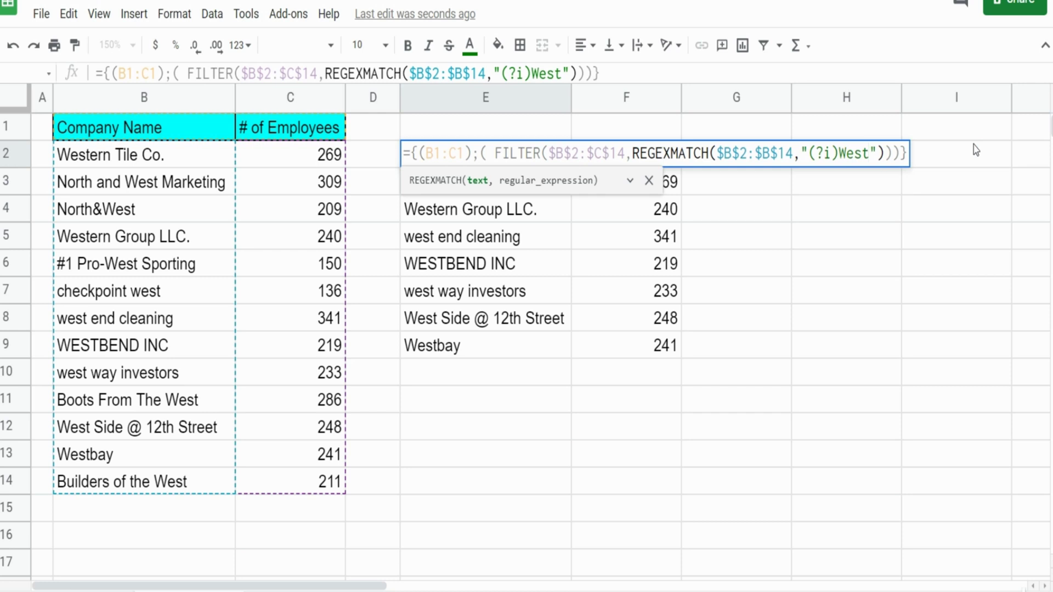
text($)
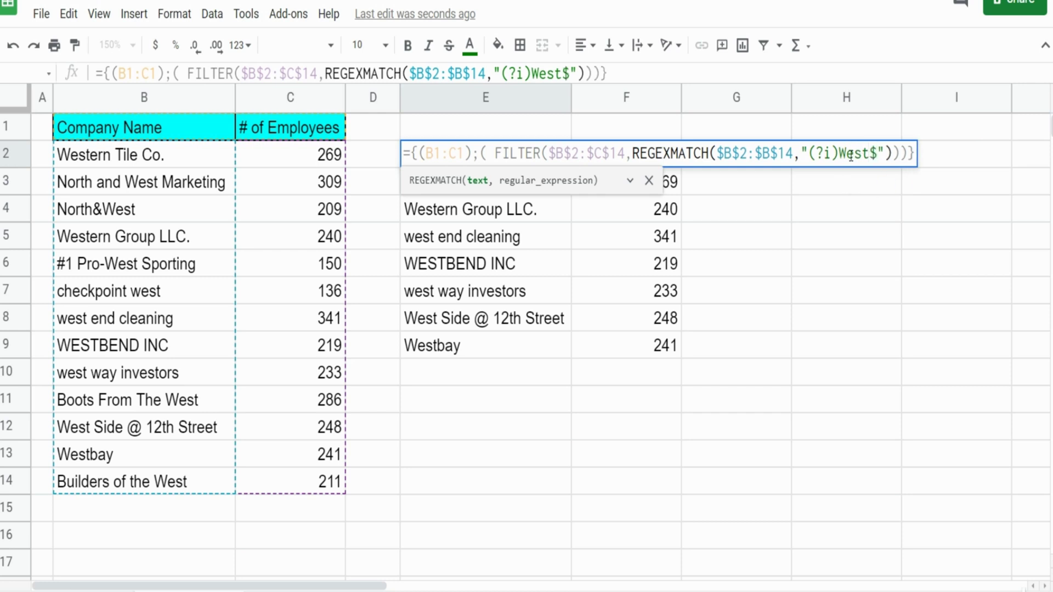
key(Return)
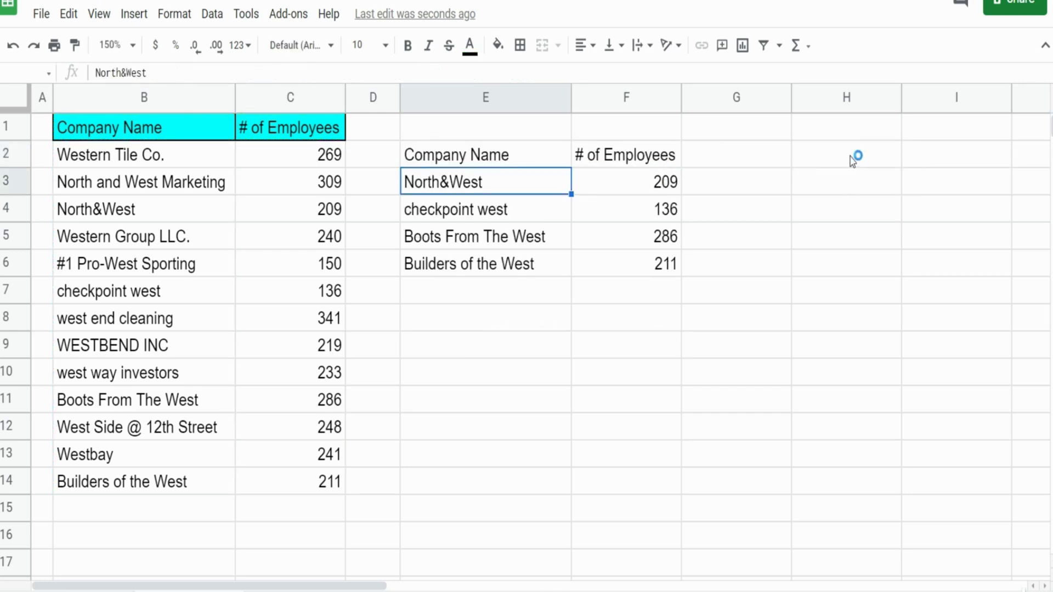
key(Down)
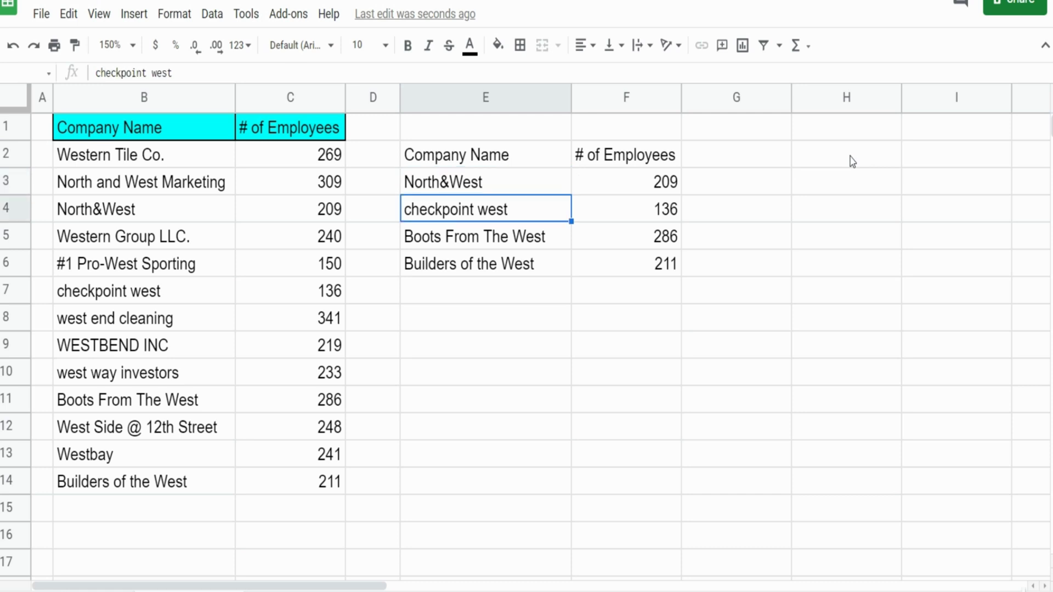
key(Down)
key(Down)
key(Down)
key(Up)
key(Up)
key(Up)
key(Up)
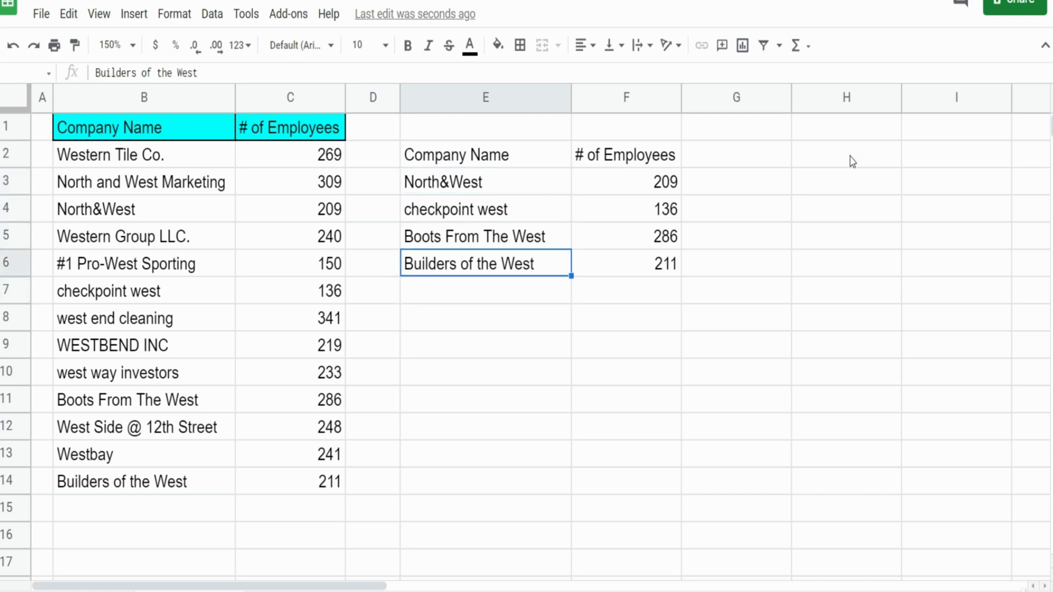
key(Up)
key(Up)
key(Down)
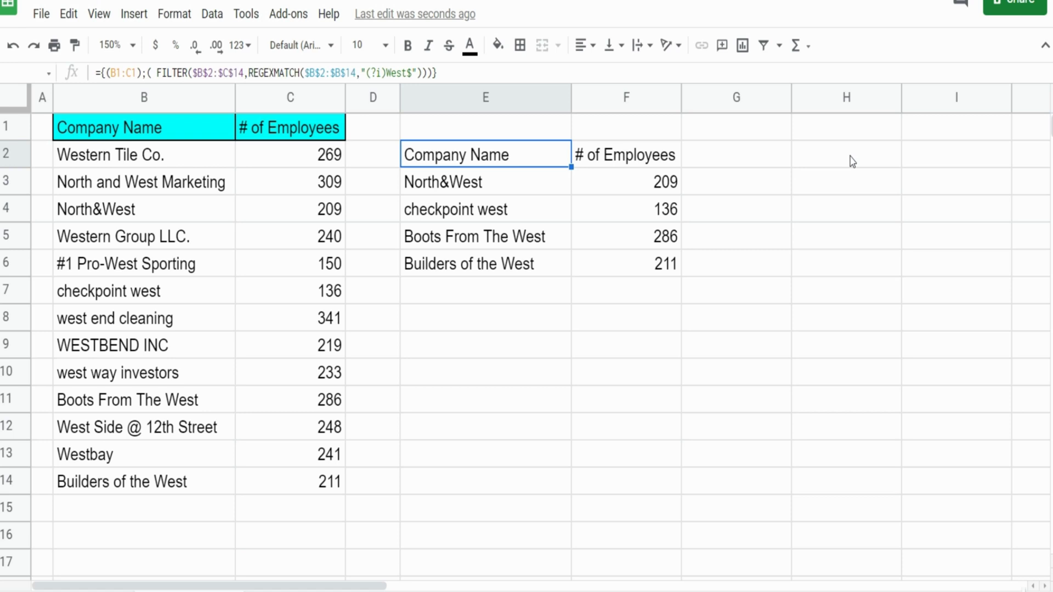
- Replace the "(?i)West$" pattern in E2 with "[0-9]", leaving 2 companies
key(Return)
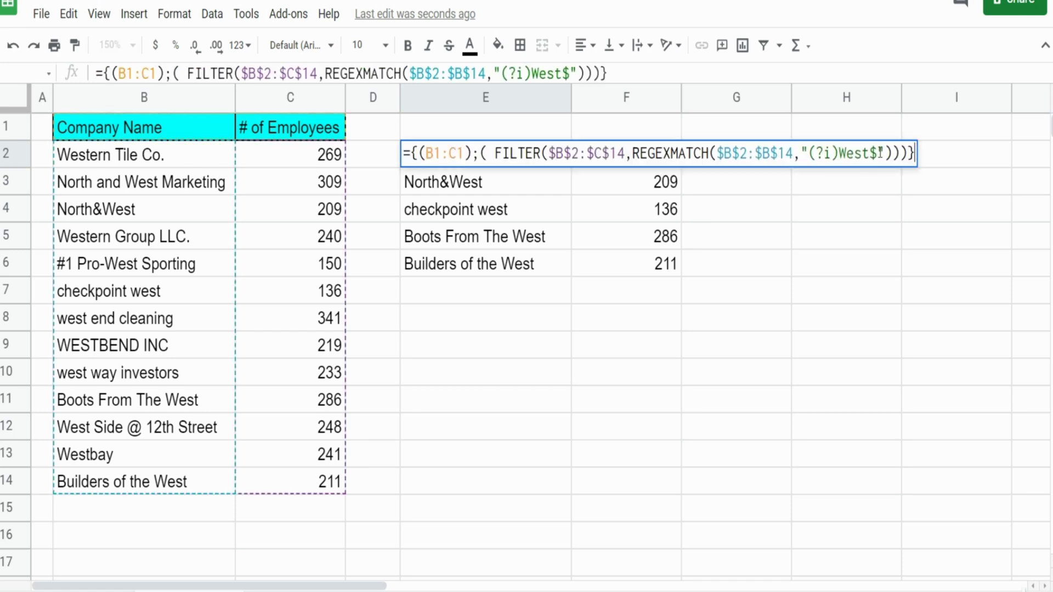
drag(877, 153, 808, 153)
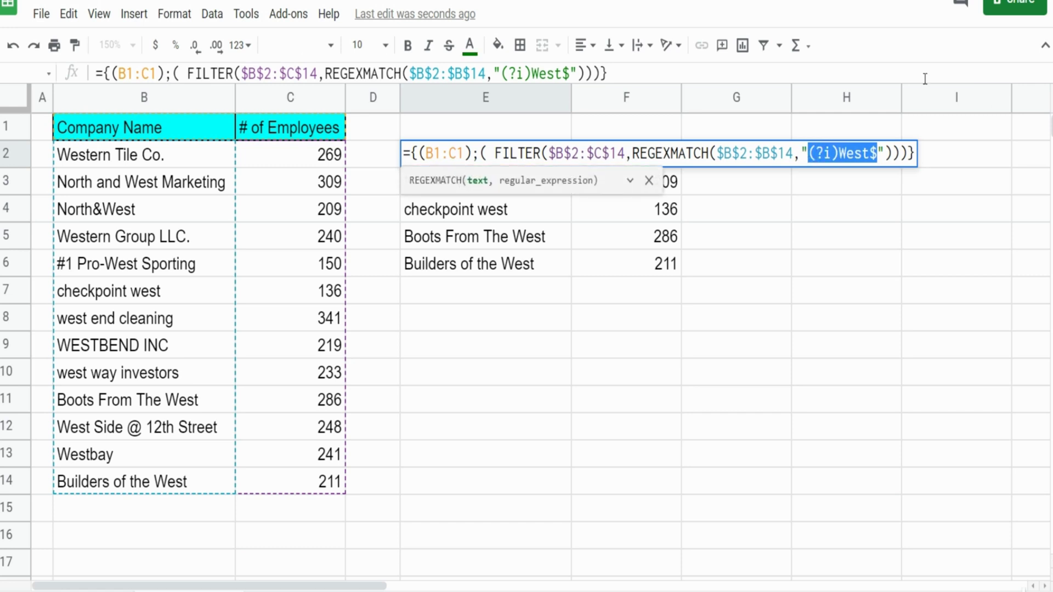
text([)
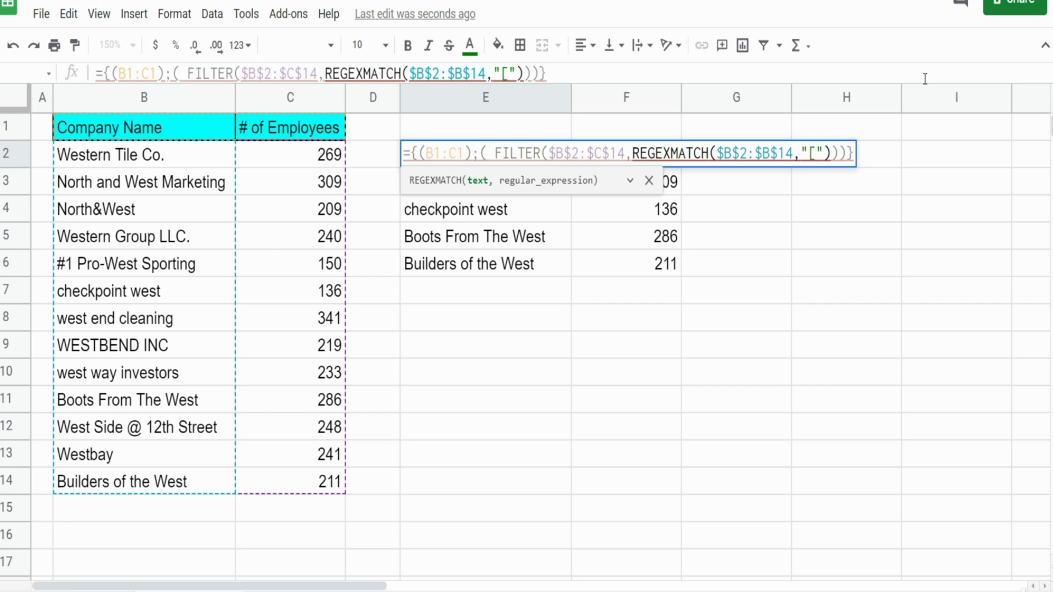
text(0-9)
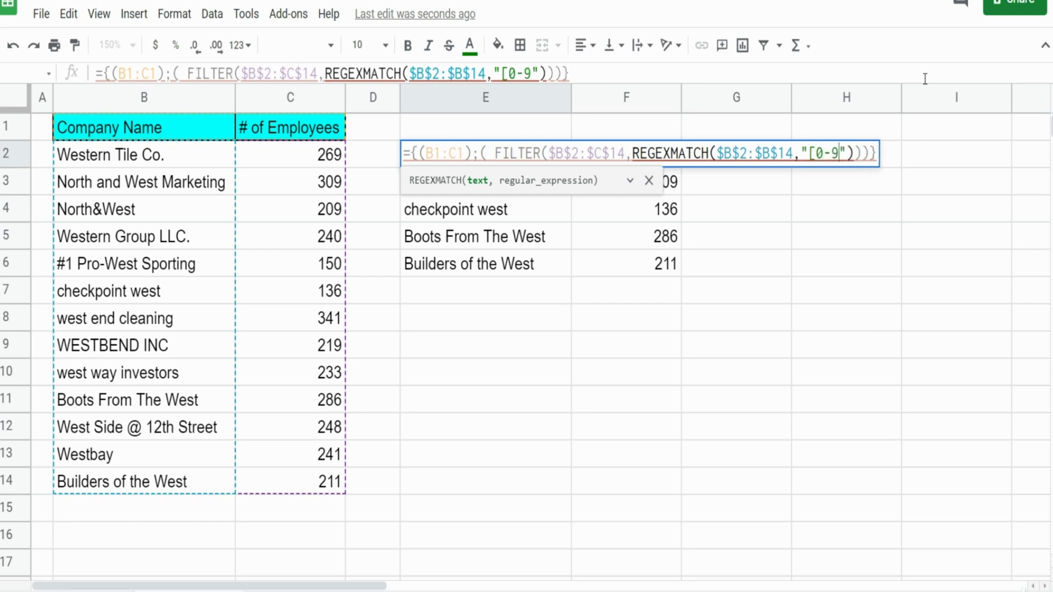
text(])
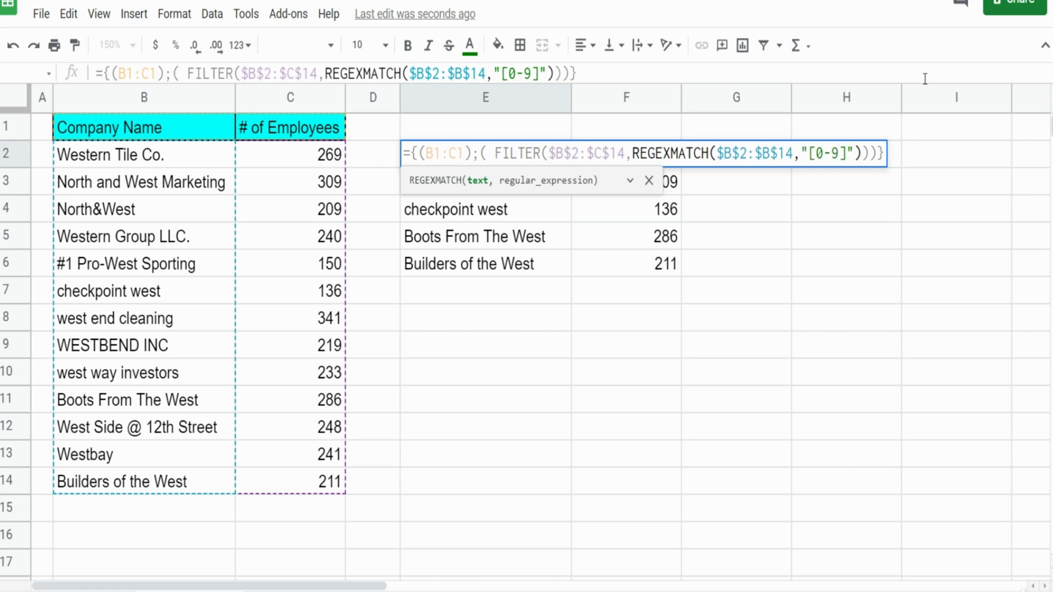
key(Return)
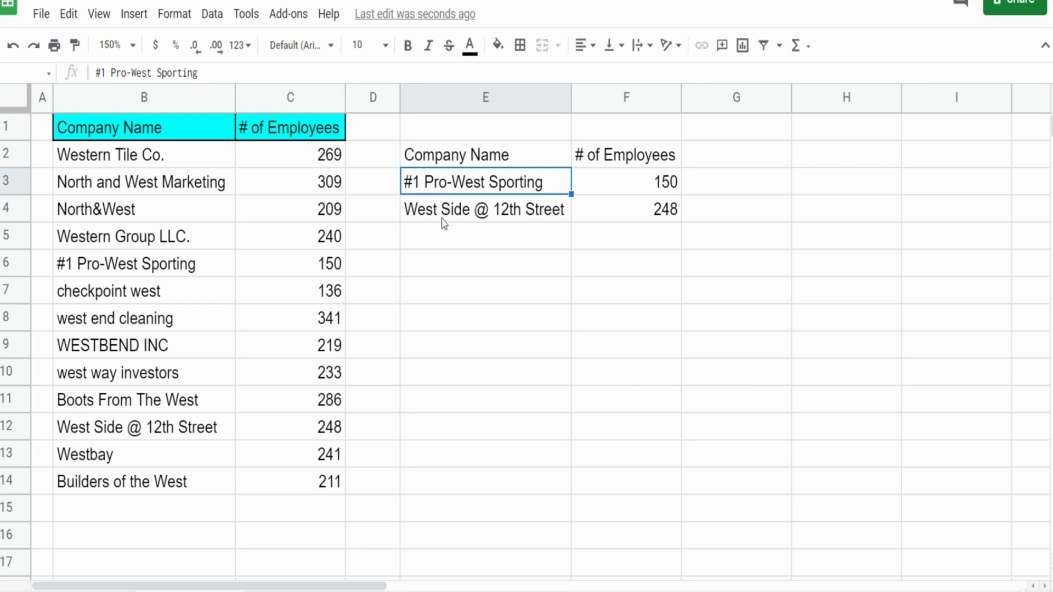
- Wrap the digit REGEXMATCH in Not(...) so the 11 companies without digits are listed
click(461, 163)
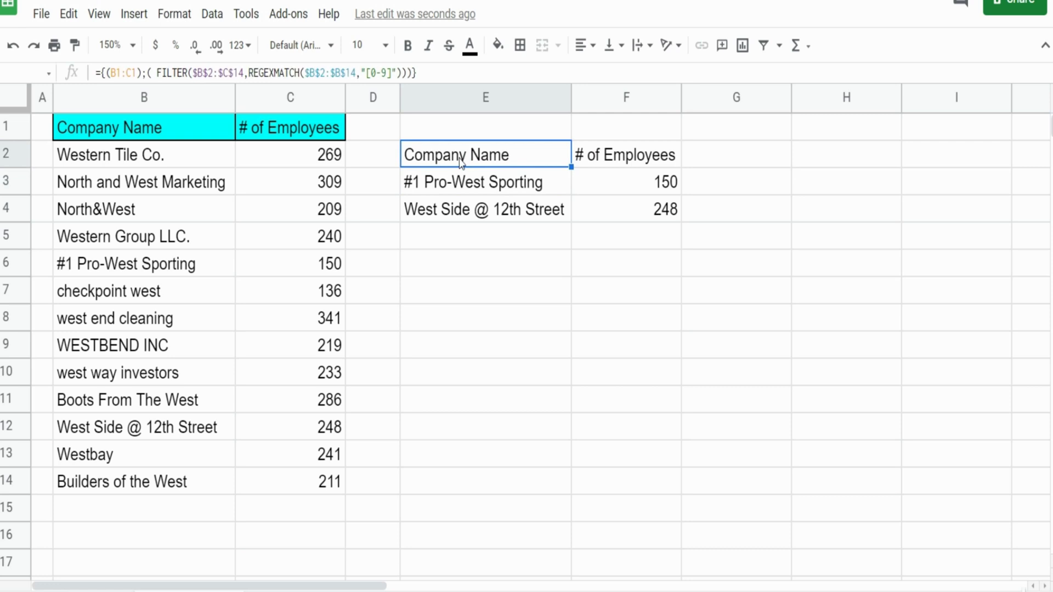
double_click(461, 158)
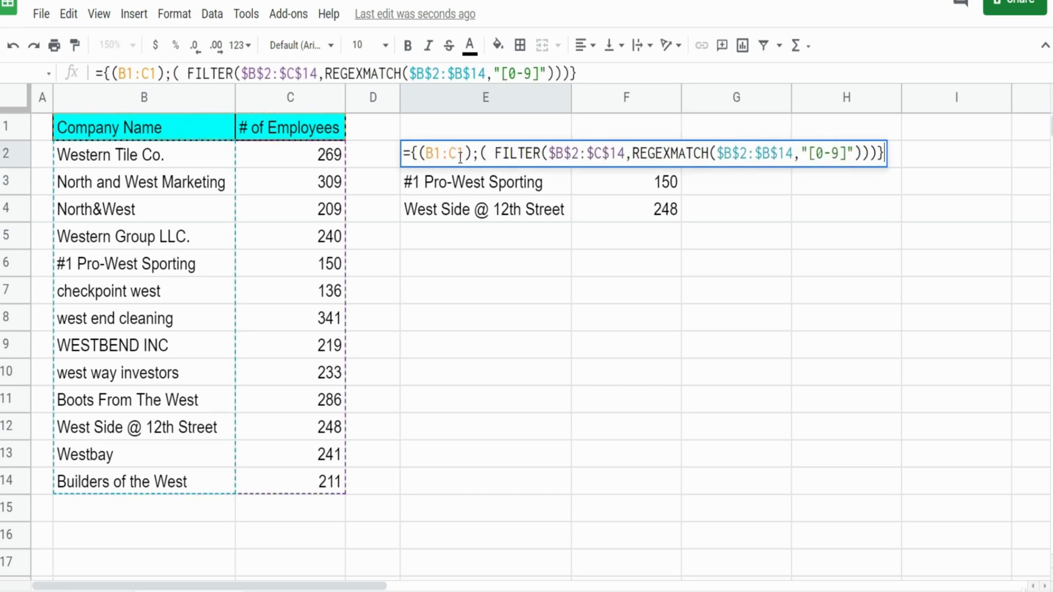
click(631, 153)
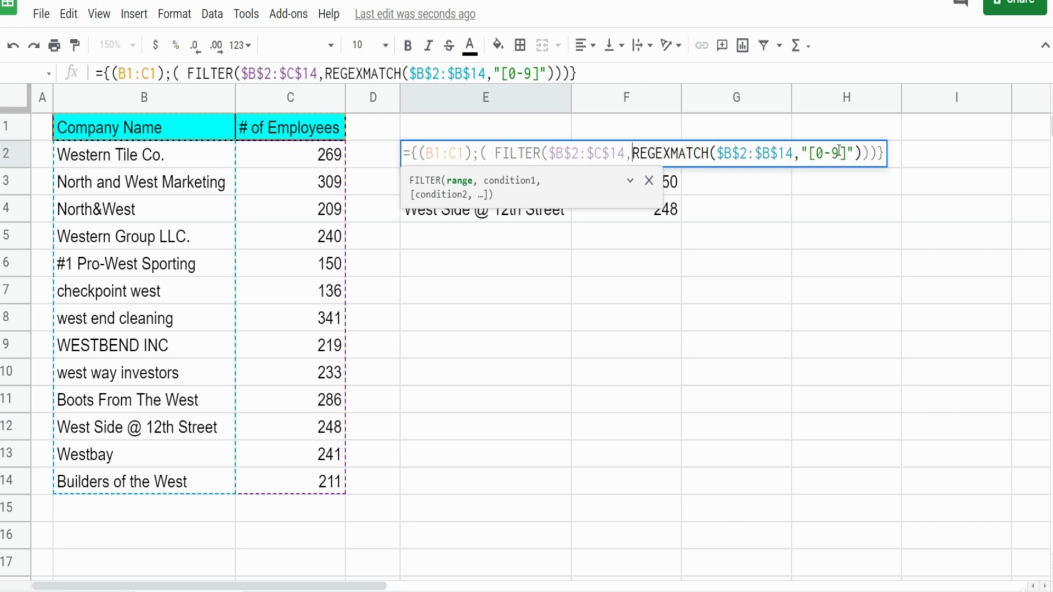
text(Not)
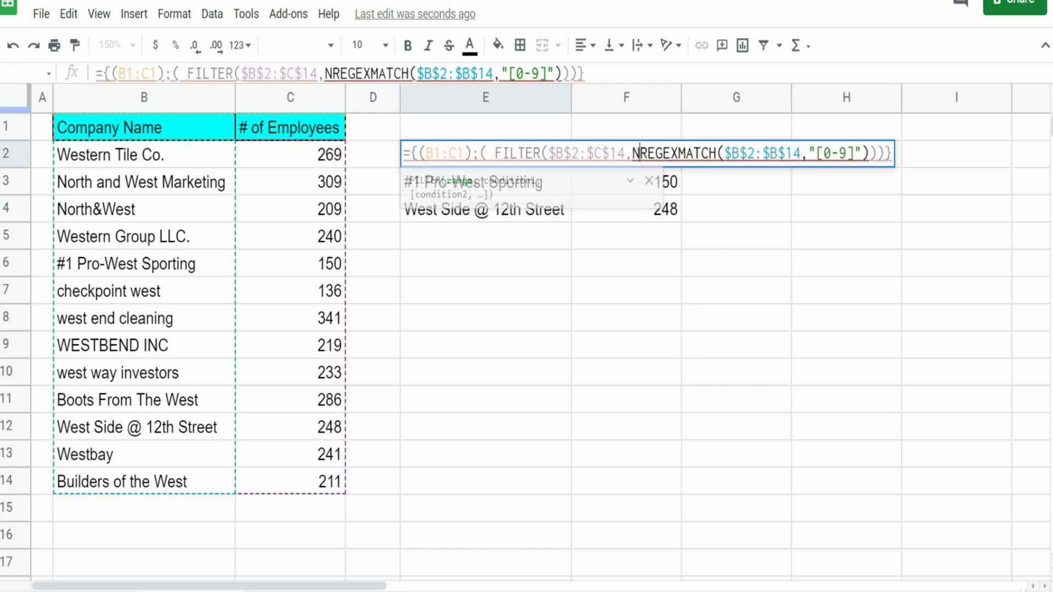
text(()
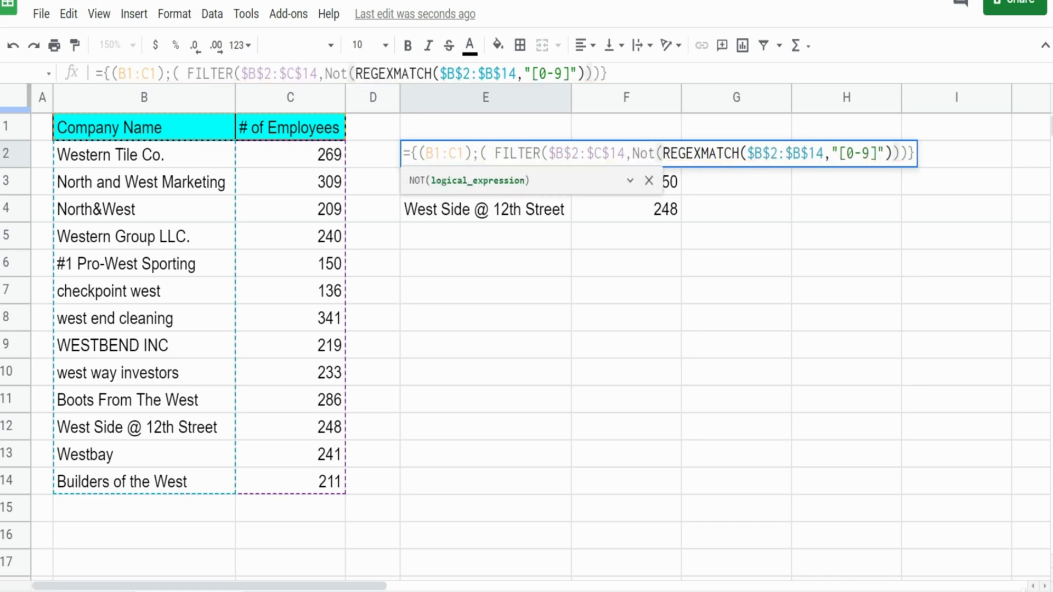
key(End)
key(Left)
key(Left)
text())
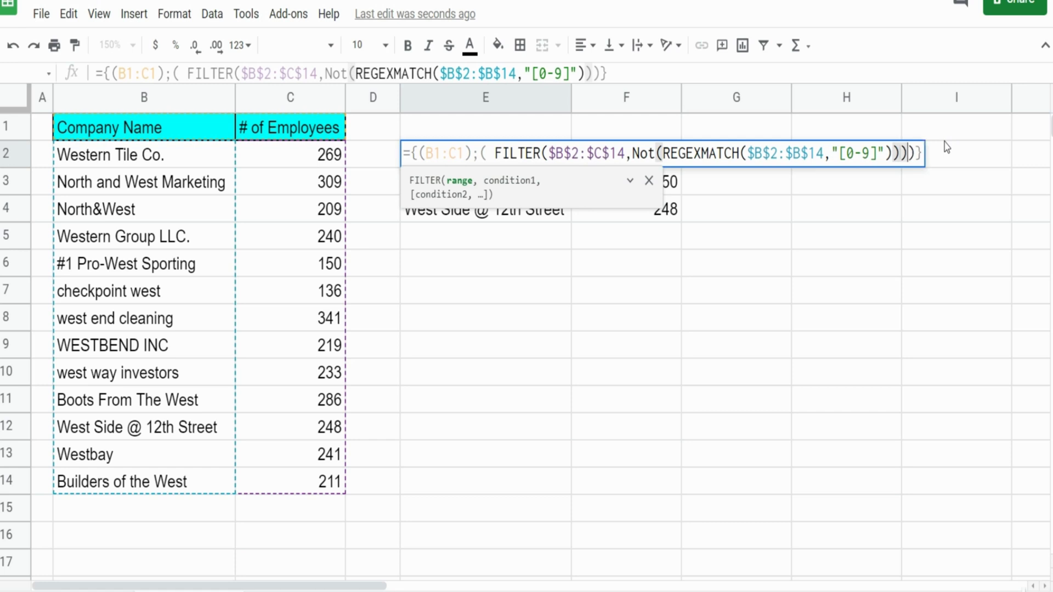
key(Return)
key(Down)
key(Down)
key(Down)
key(Down)
key(Down)
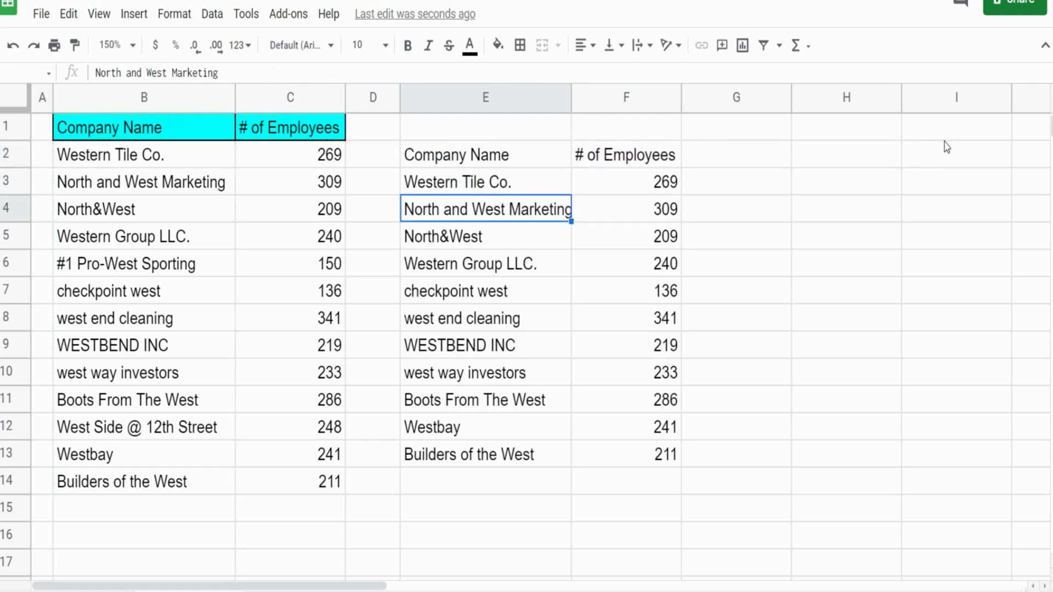
key(Down)
key(Down)
key(Down)
key(Down)
key(Down)
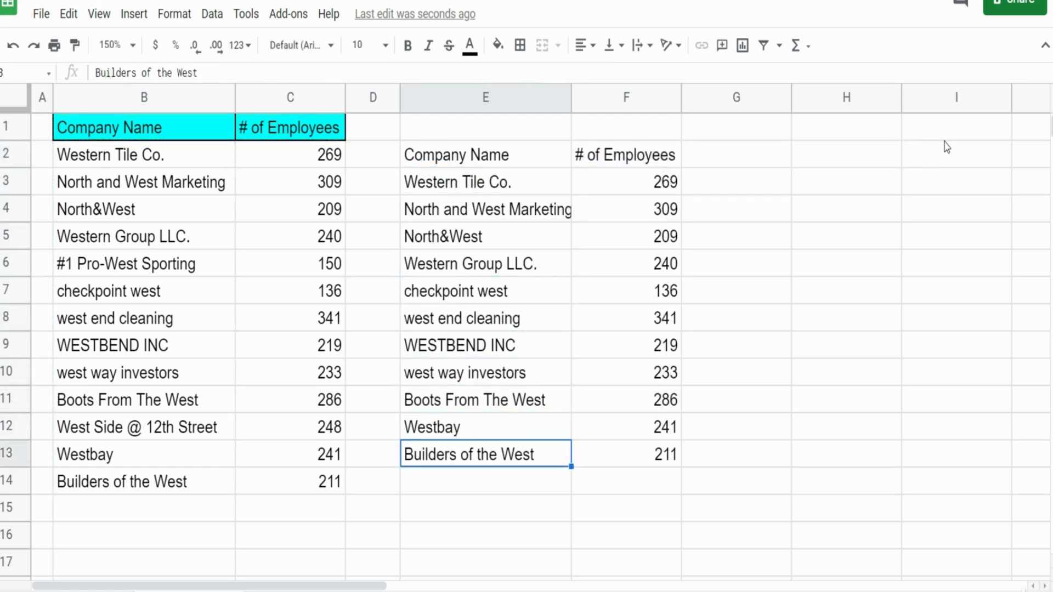
key(Up)
key(Up)
key(Up)
key(Up)
key(Up)
key(Up)
key(Up)
key(Up)
key(Up)
key(Up)
key(Up)
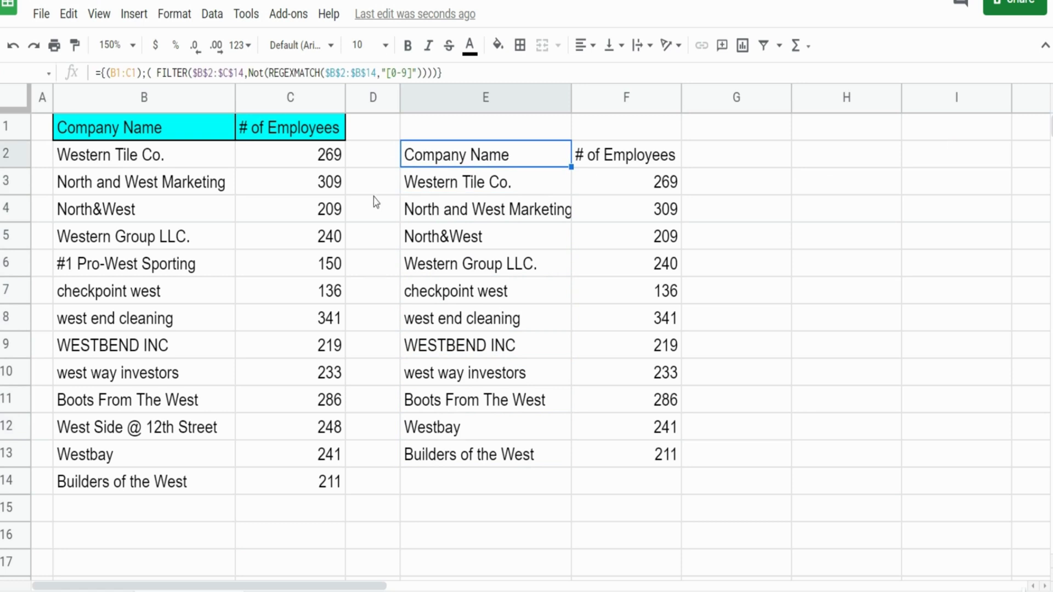
- Compare the 'North and West Marketing' and 'North&West' company names
click(129, 190)
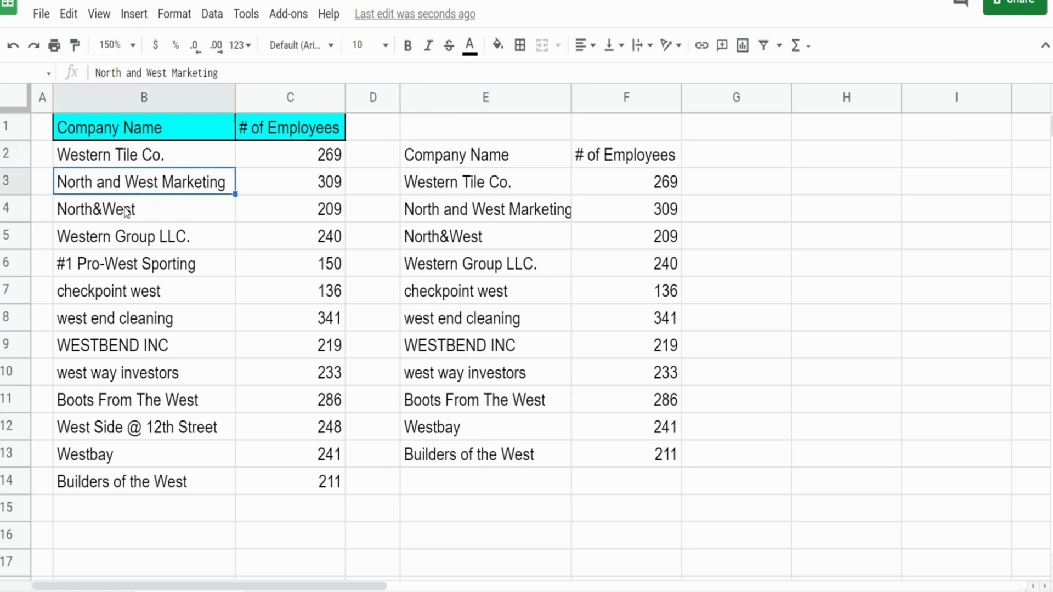
click(126, 211)
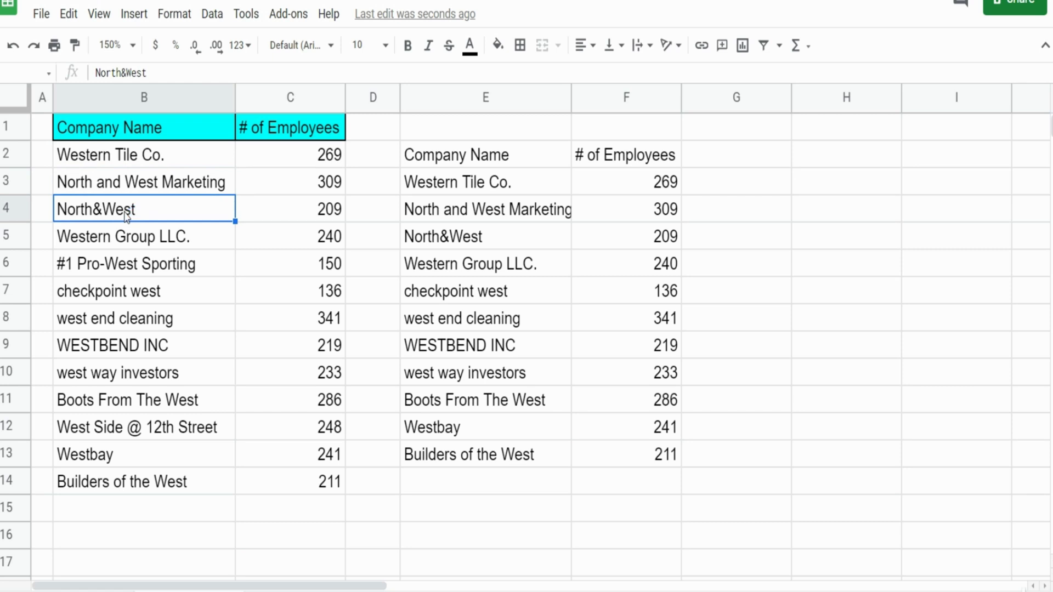
click(145, 195)
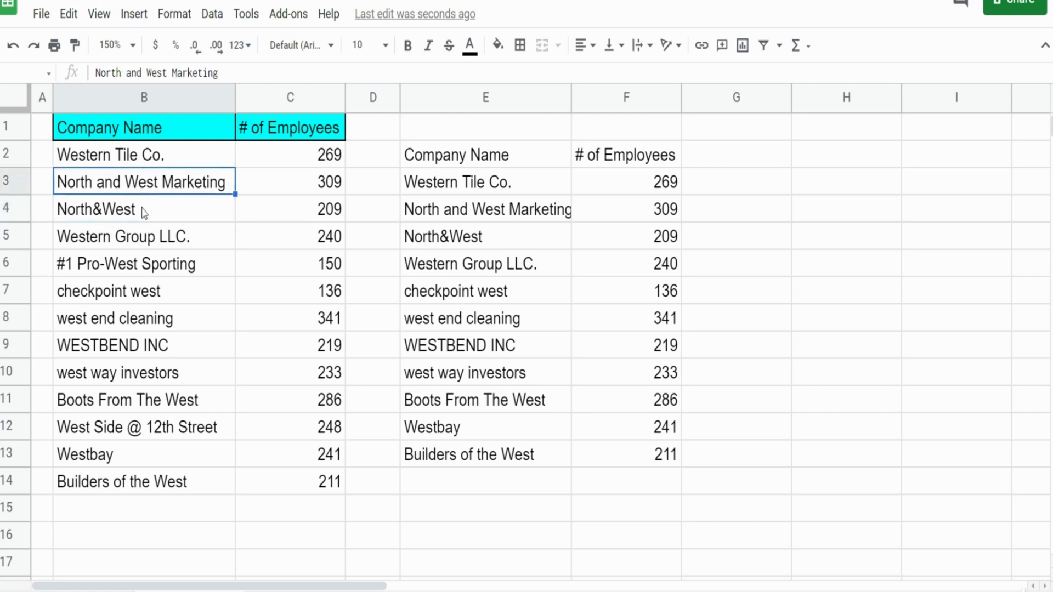
click(145, 213)
- Delete the Not( wrapper and its extra closing parenthesis from E2's formula
click(547, 159)
key(F2)
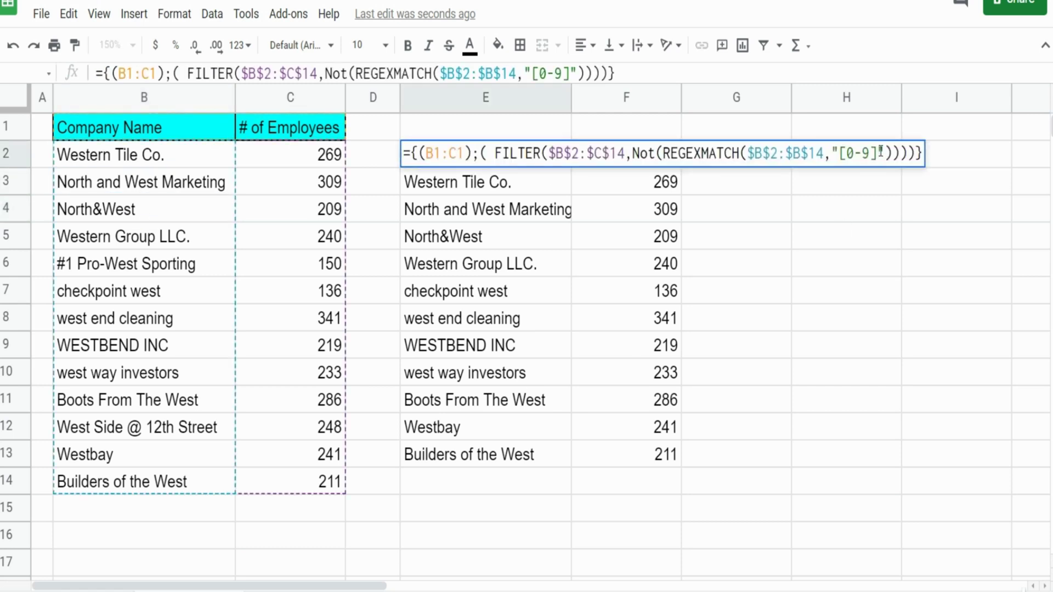
drag(663, 153, 633, 153)
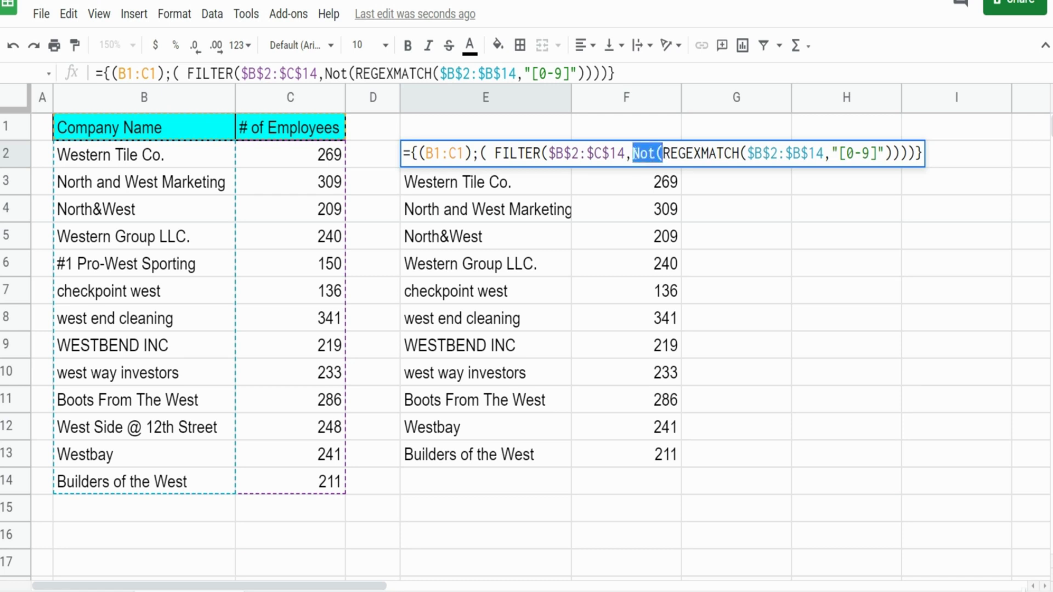
key(BackSpace)
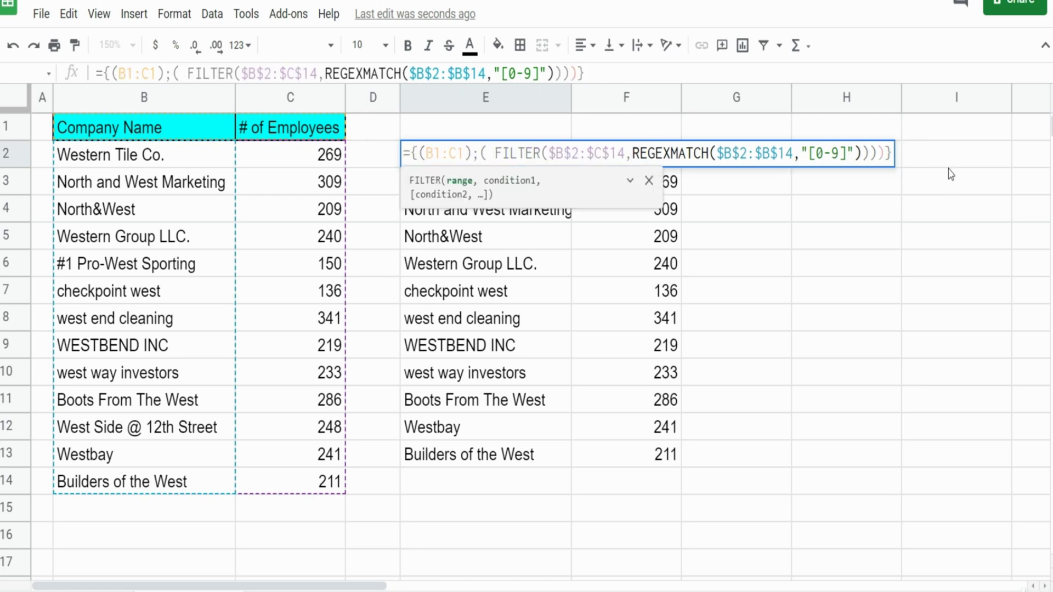
key(BackSpace)
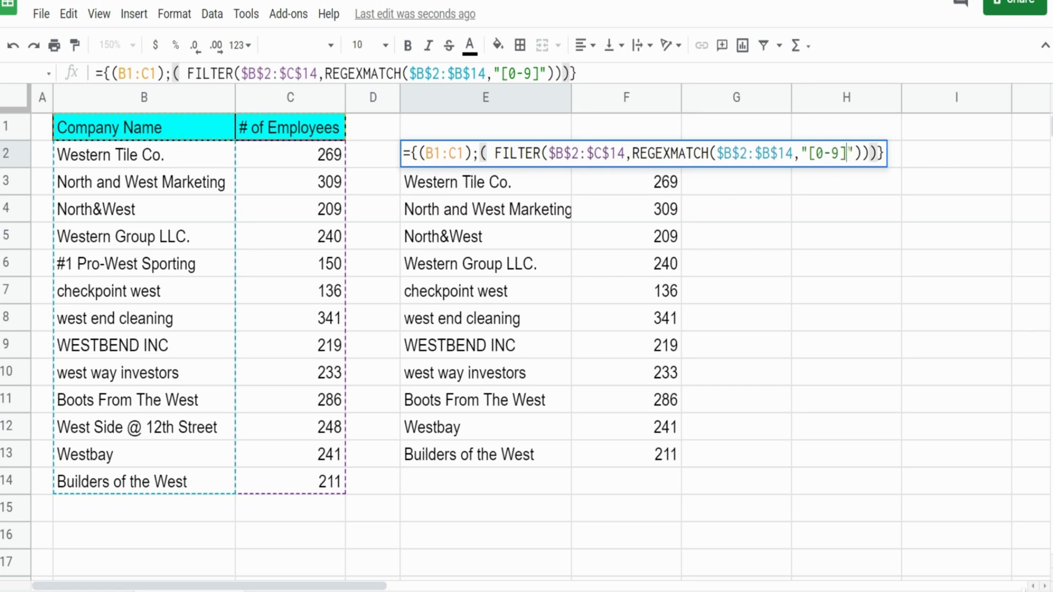
- Replace "[0-9]" with the pattern "North[a-zA-Z& ]West", correcting typos along the way
drag(848, 153, 810, 154)
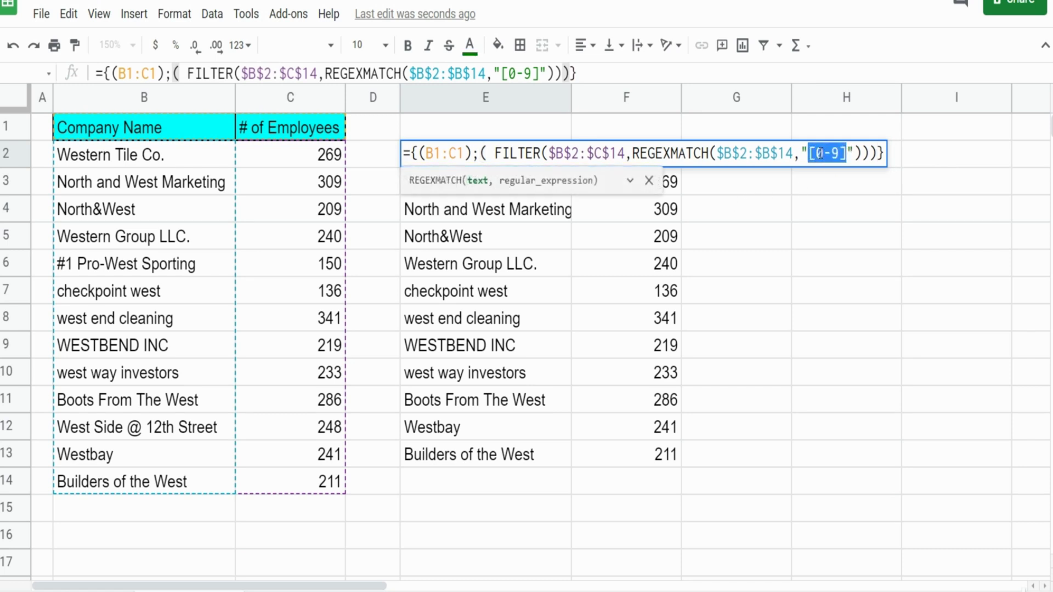
text(North)
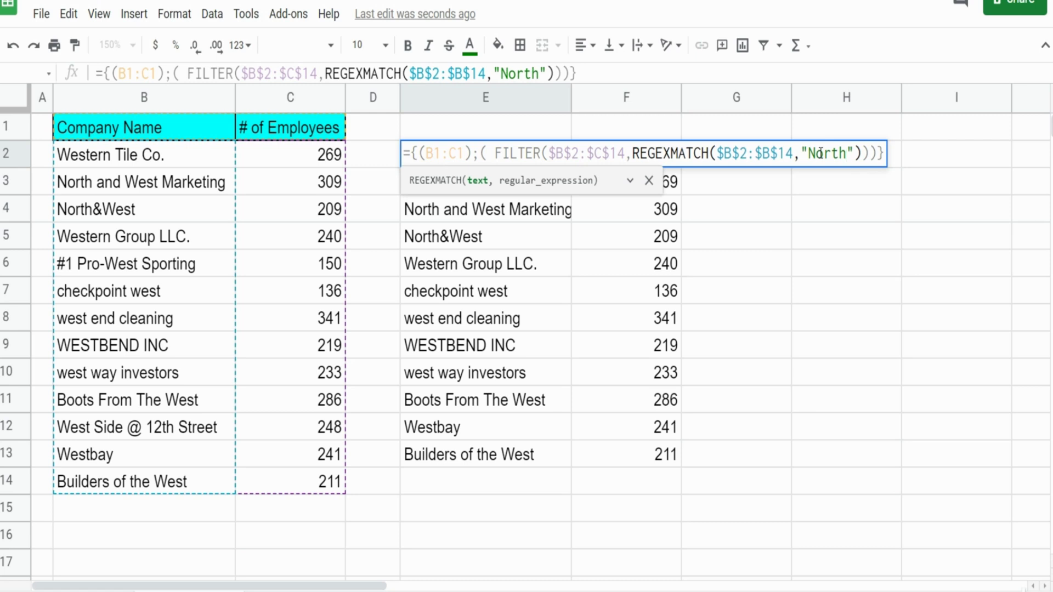
text([Z)
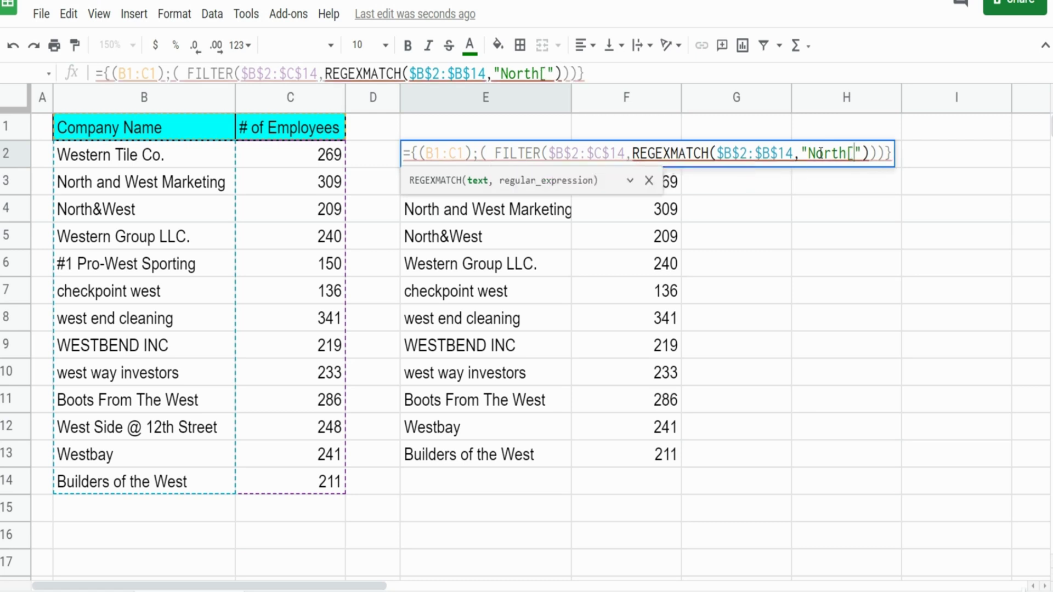
key(BackSpace)
text(a-)
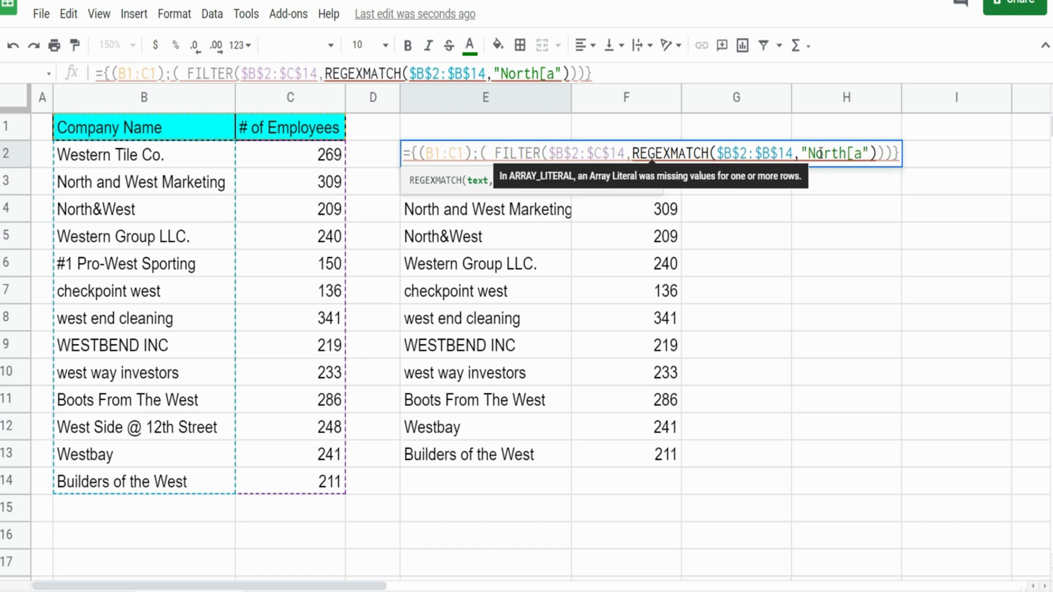
text(z)
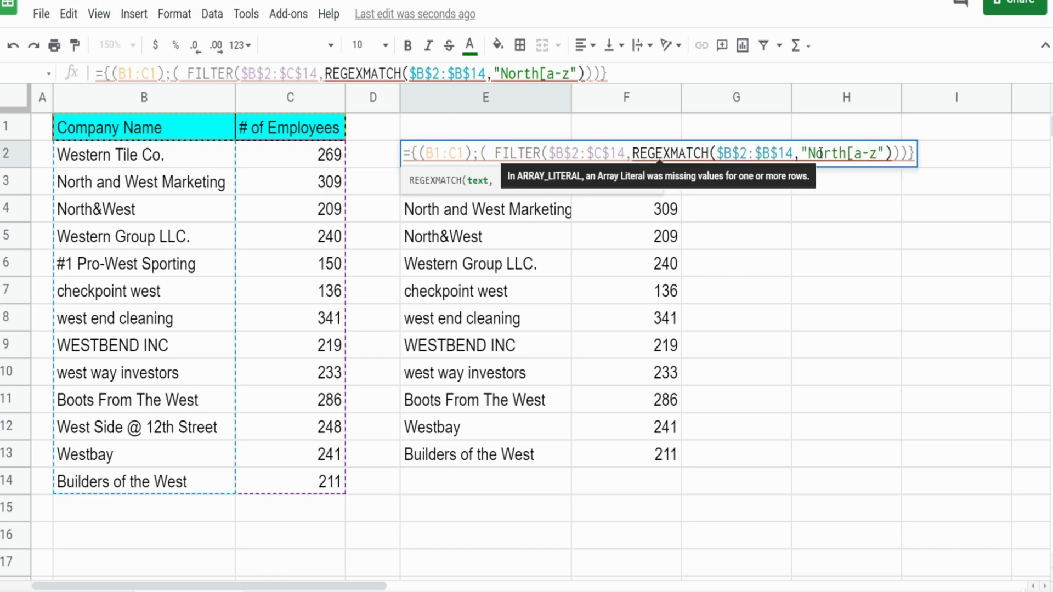
text(A)
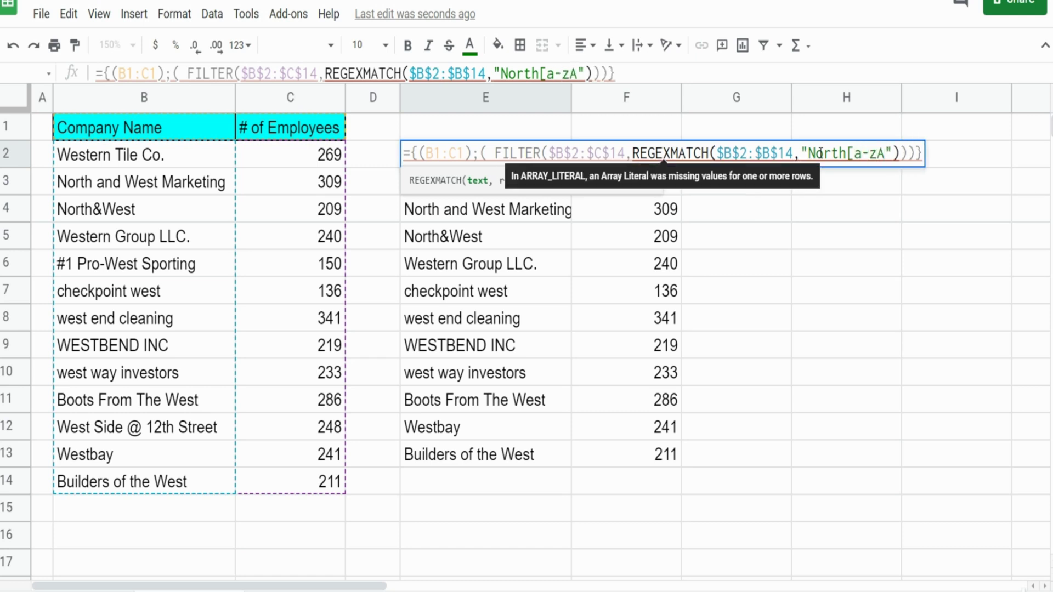
text(-)
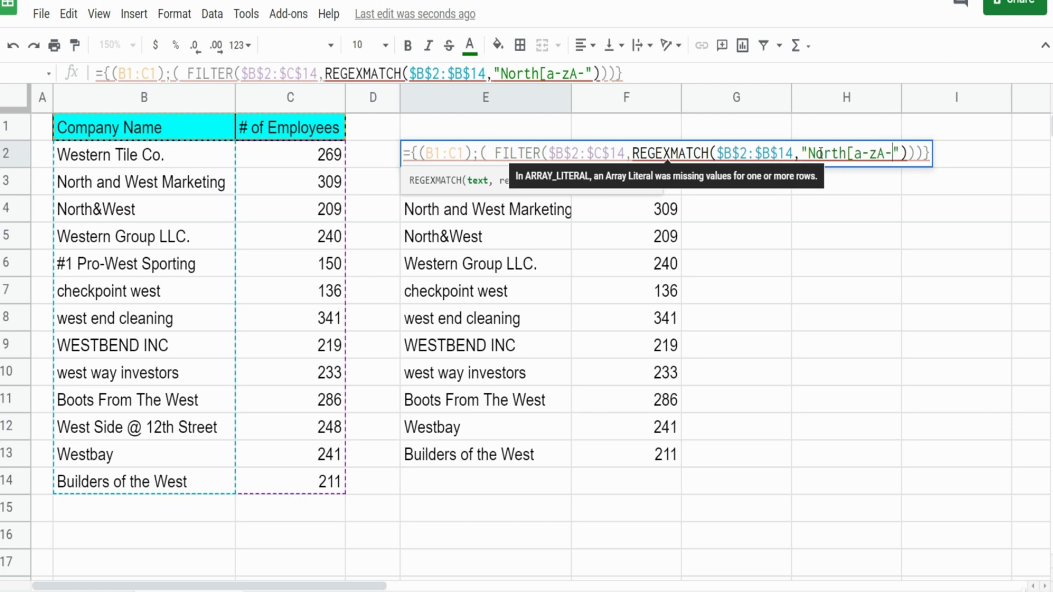
text(Z)
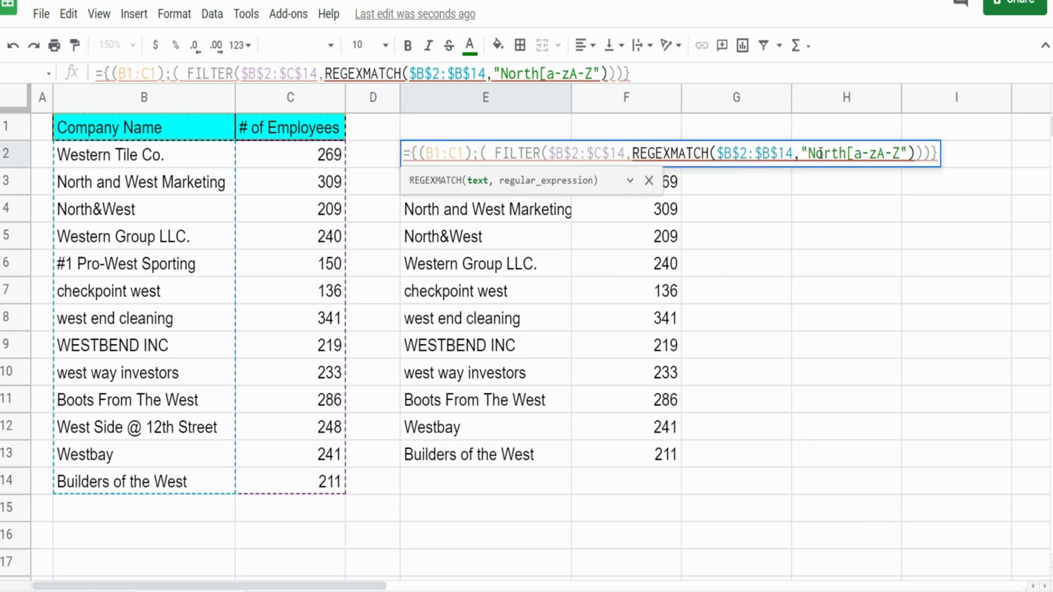
text(&)
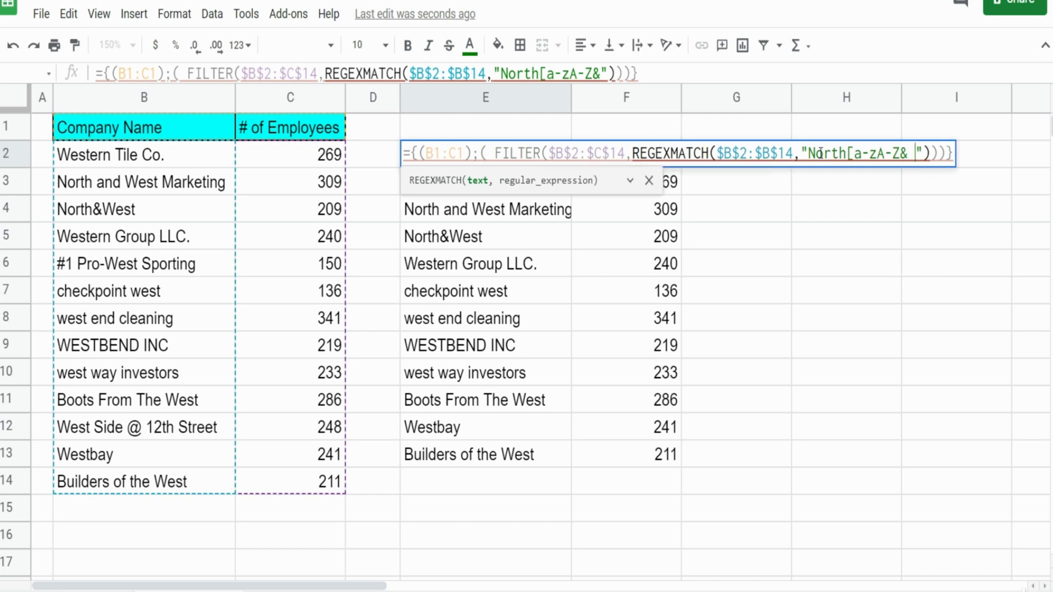
text( ))
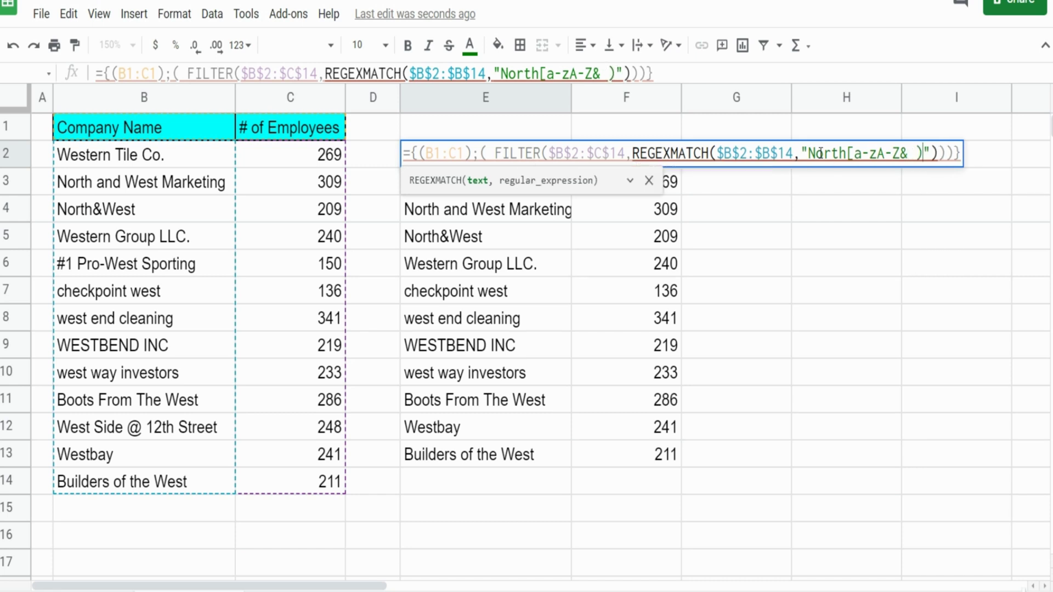
key(BackSpace)
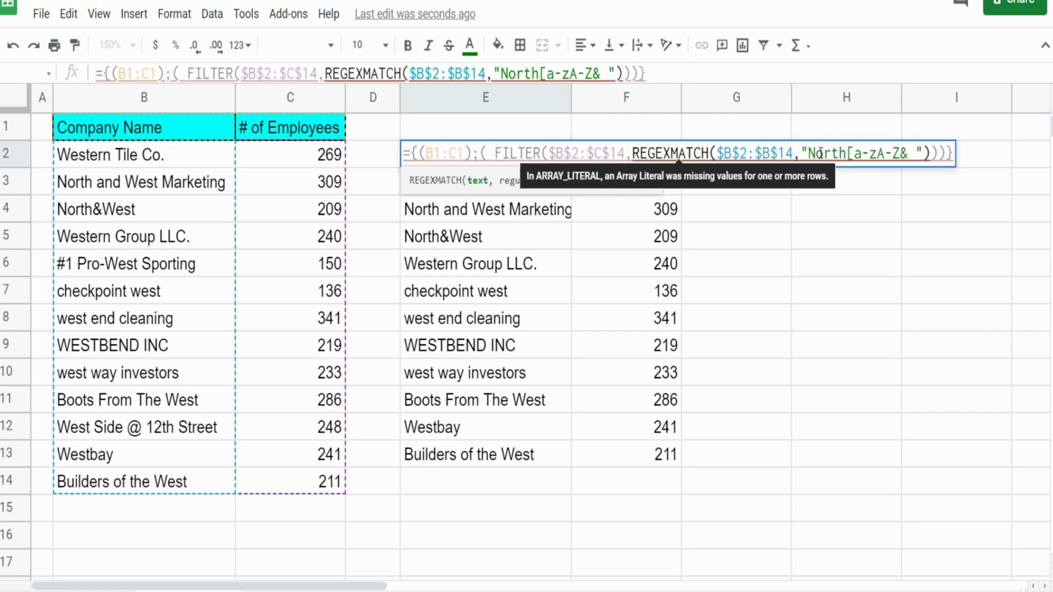
text(})
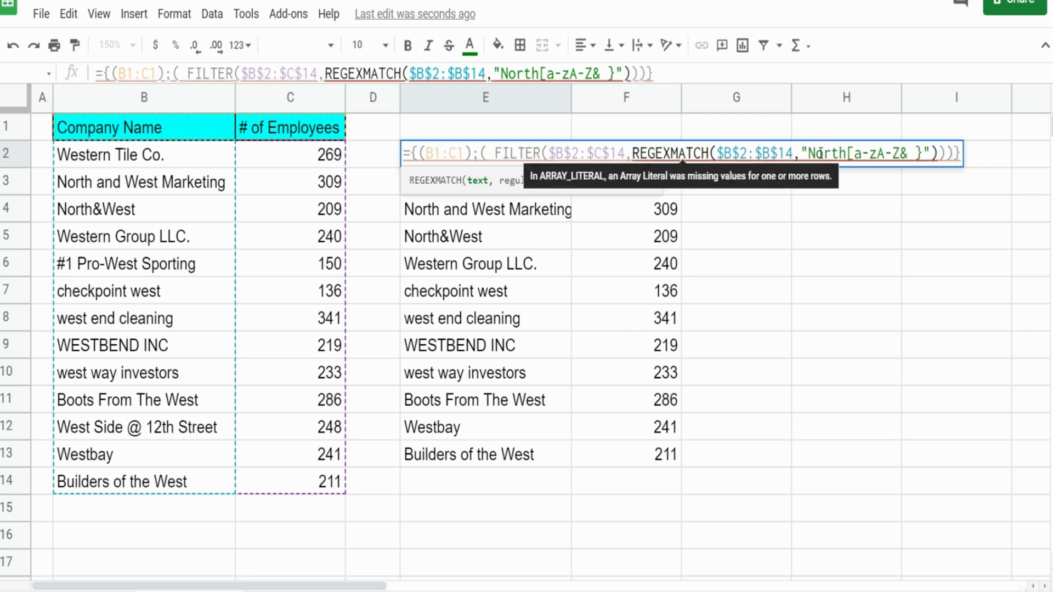
key(BackSpace)
text(])
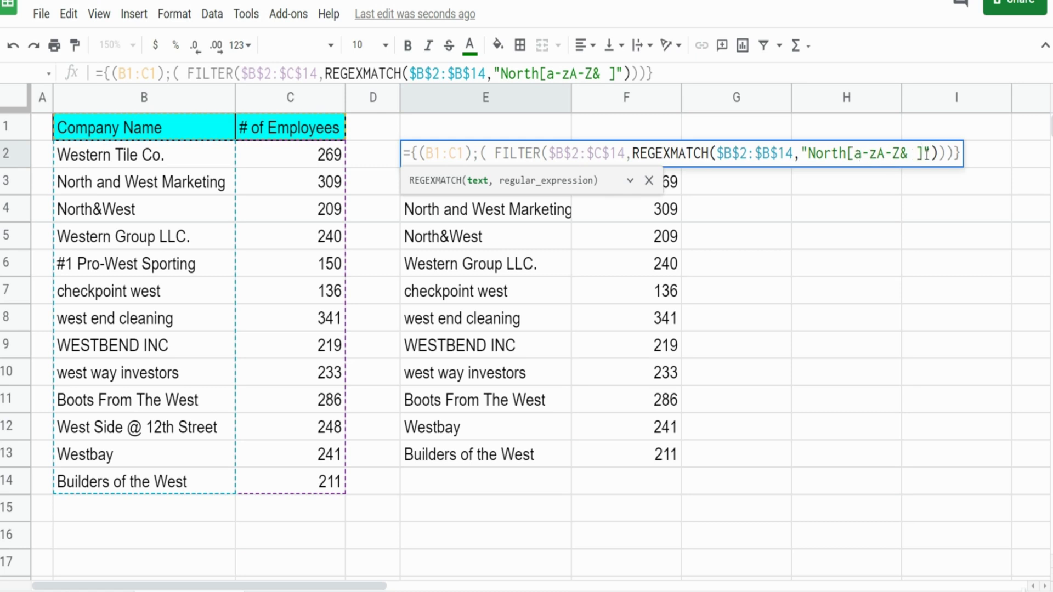
text(We)
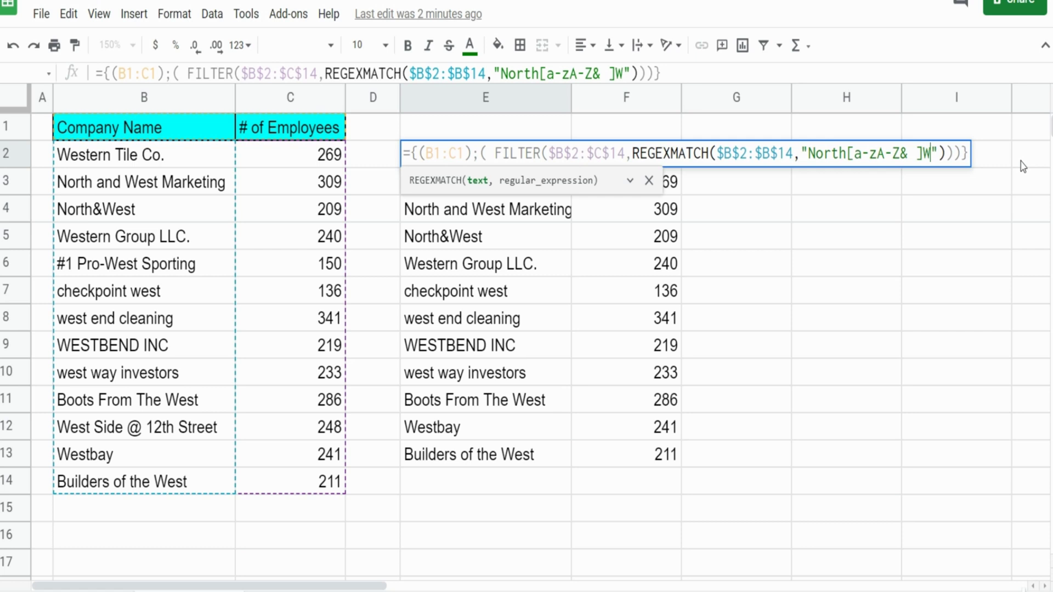
text(st)
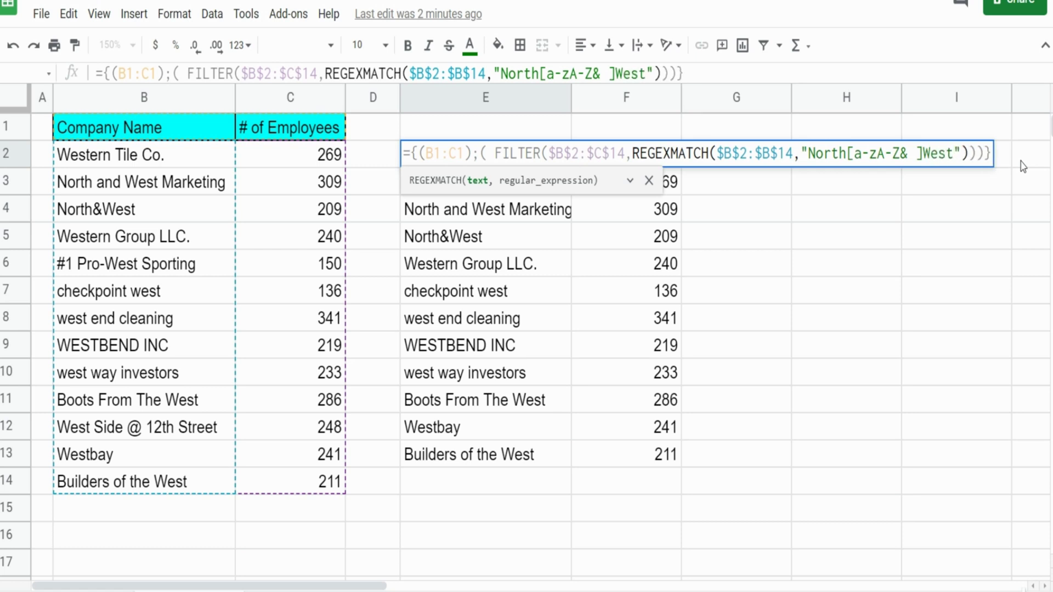
- Apply the "North[a-zA-Z& ]West" filter in E2 and check its lone North&West result against the source list
key(Return)
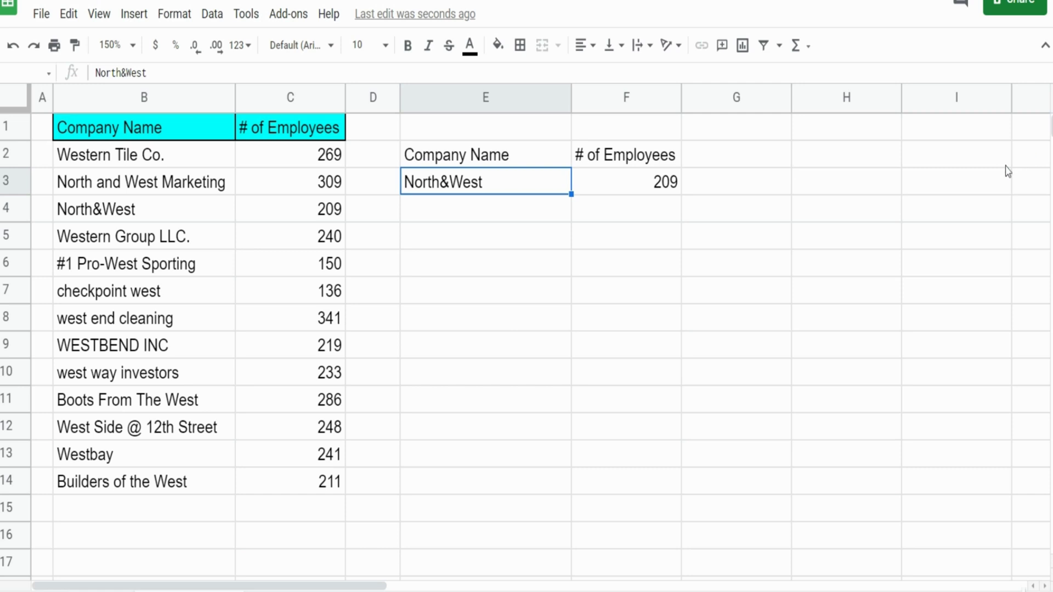
click(154, 187)
click(152, 210)
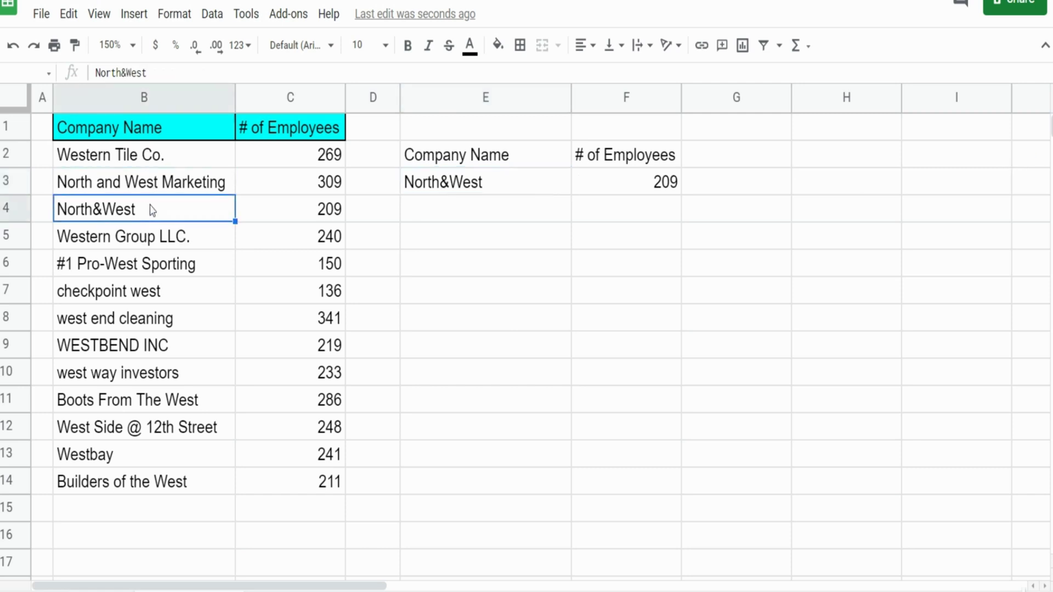
click(116, 188)
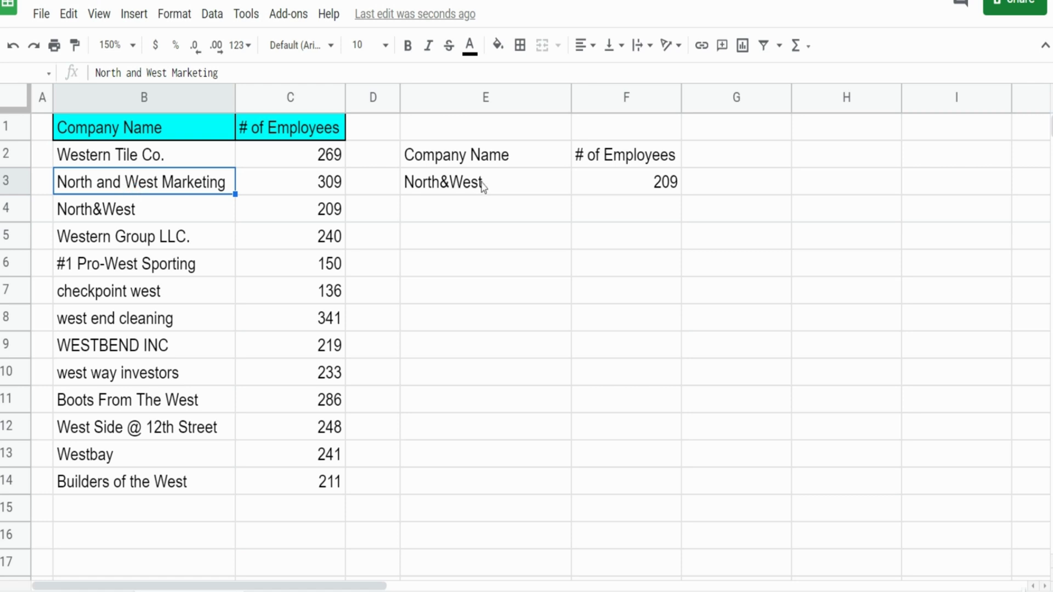
click(536, 159)
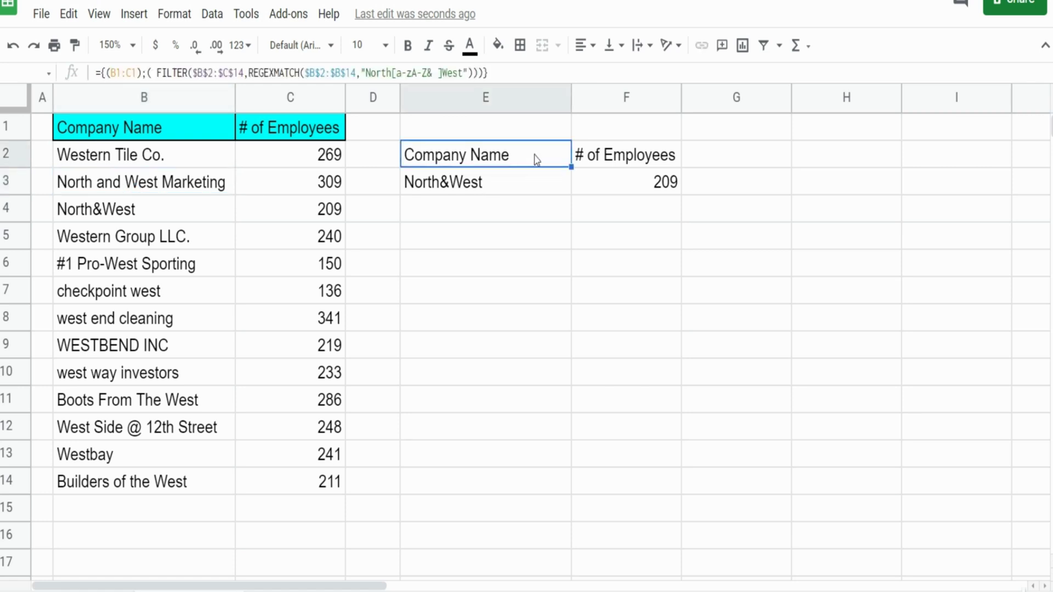
- Edit E2's pattern to "North[a-zA-Z& ]+West" so North and West Marketing also appears
double_click(536, 159)
click(923, 152)
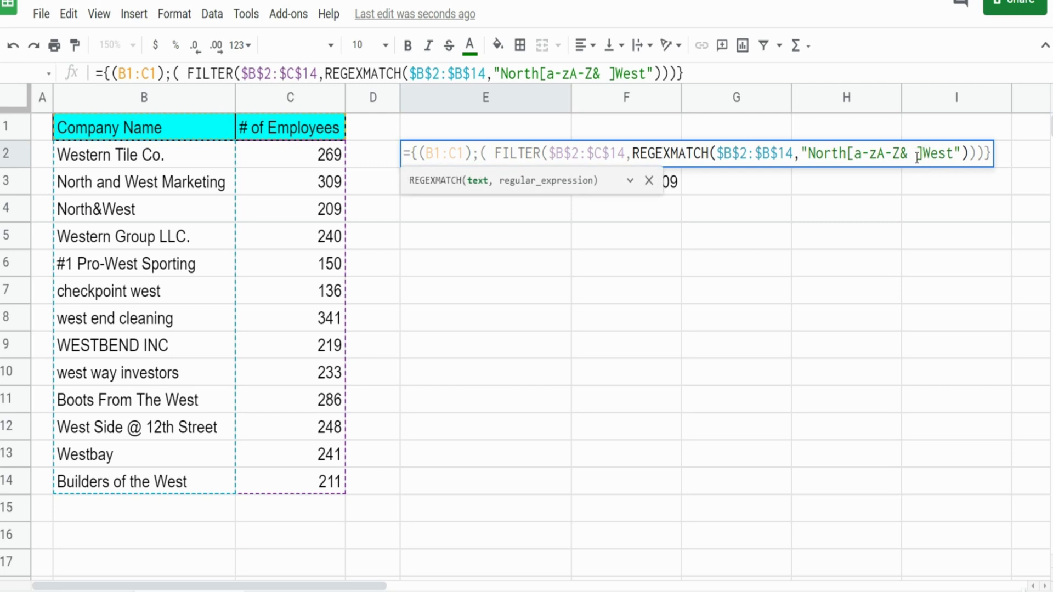
text(+)
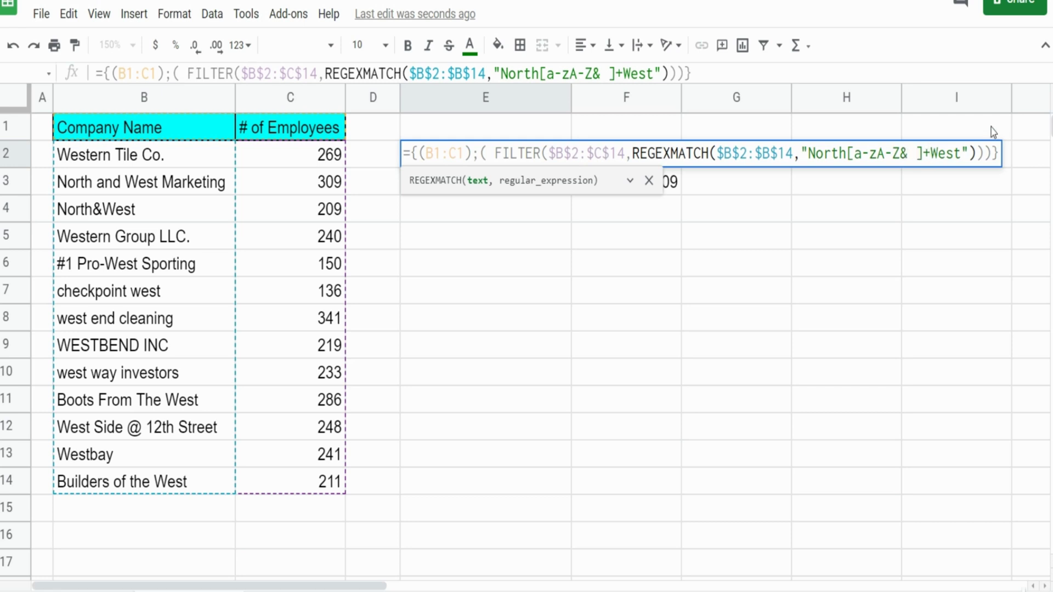
key(Return)
key(Down)
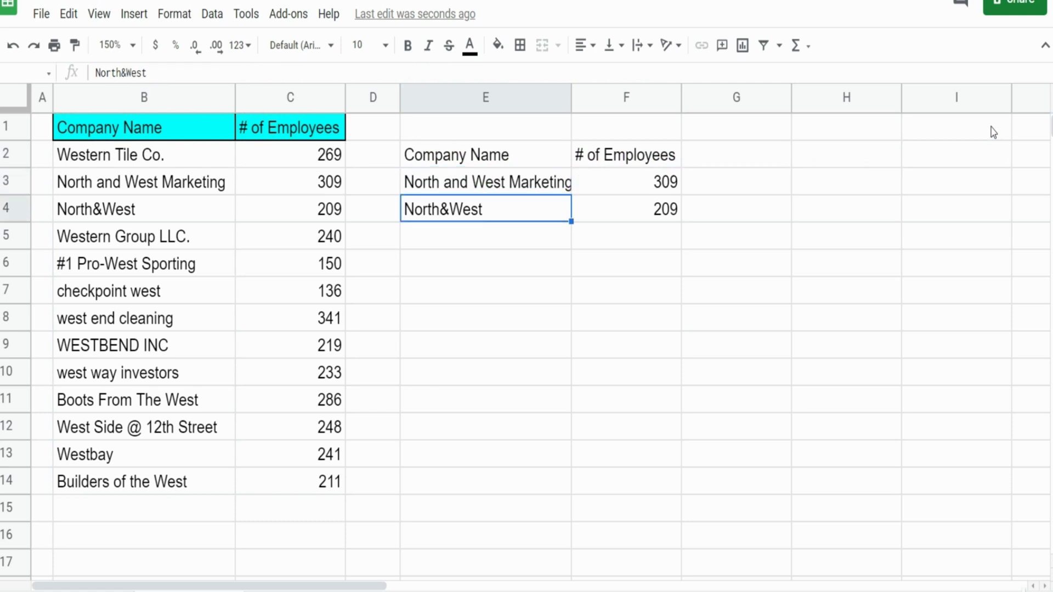